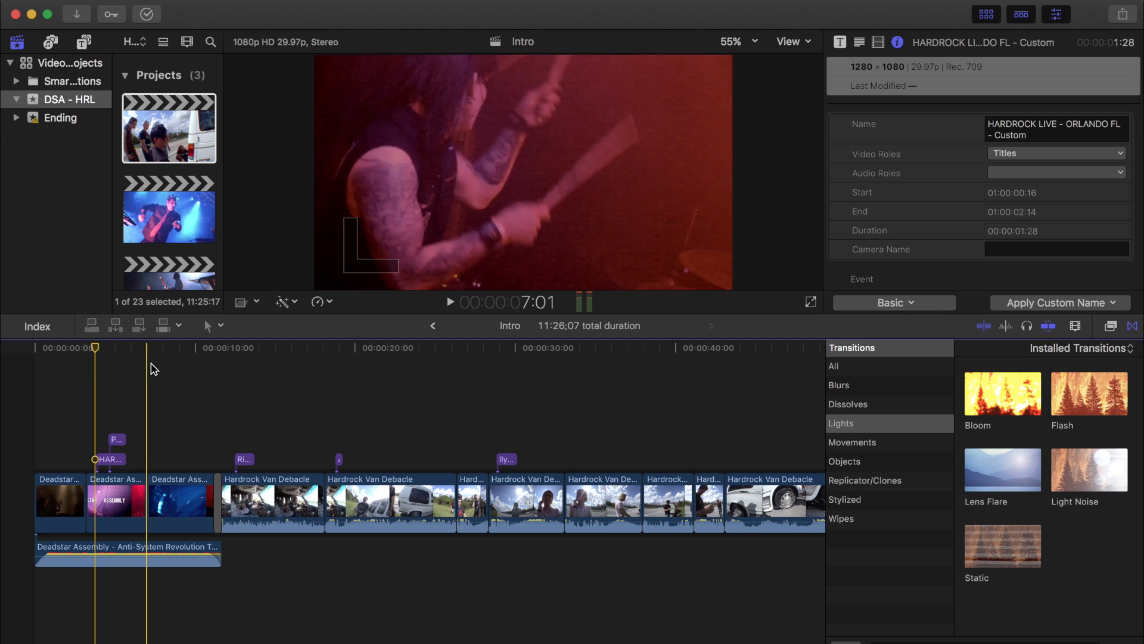
# Step: Skim through the Intro project's timeline and zoom out to view its whole edit
pyautogui.click(147, 348)
pyautogui.moveTo(148, 349); pyautogui.dragTo(342, 376)
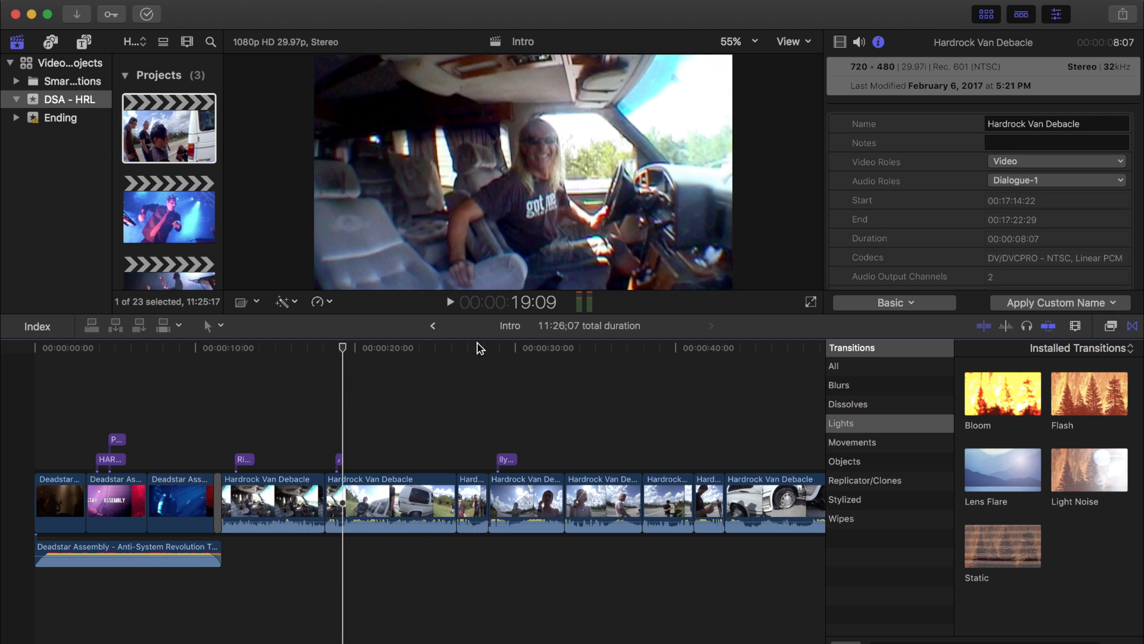
pyautogui.click(460, 370)
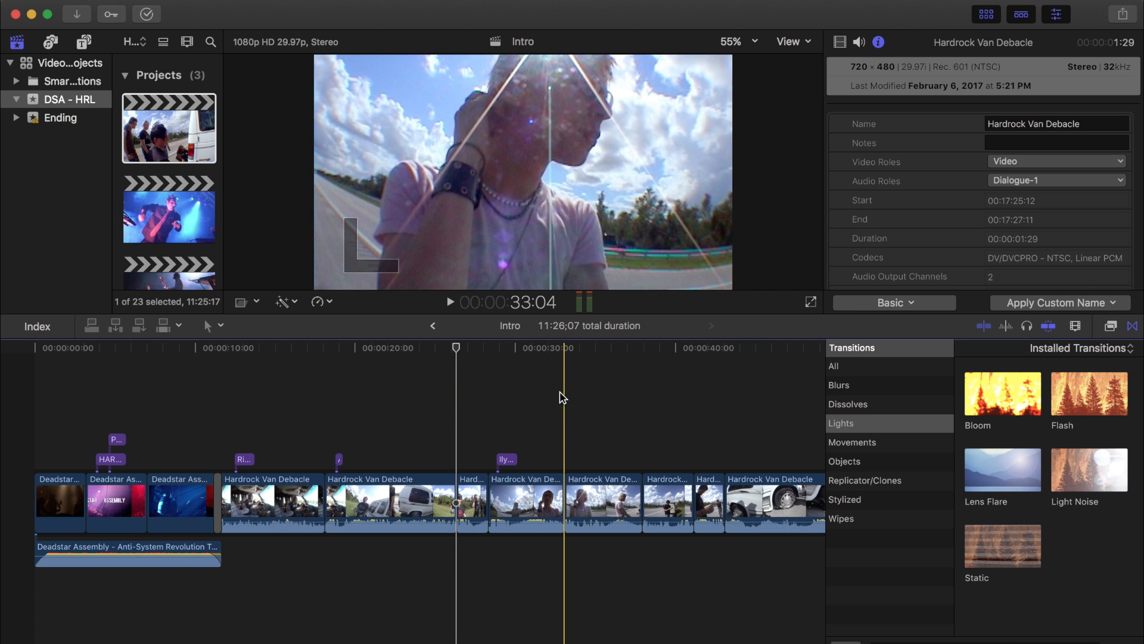
pyautogui.press('super+minus')
pyautogui.press('super+minus')
pyautogui.press('super+minus')
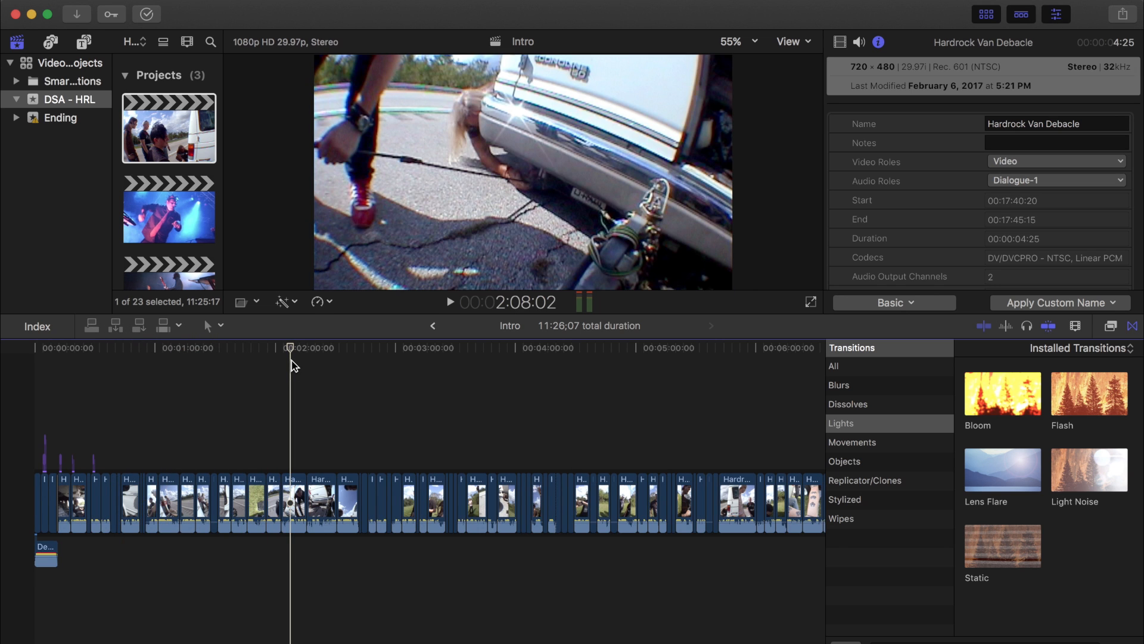
pyautogui.press('super+minus')
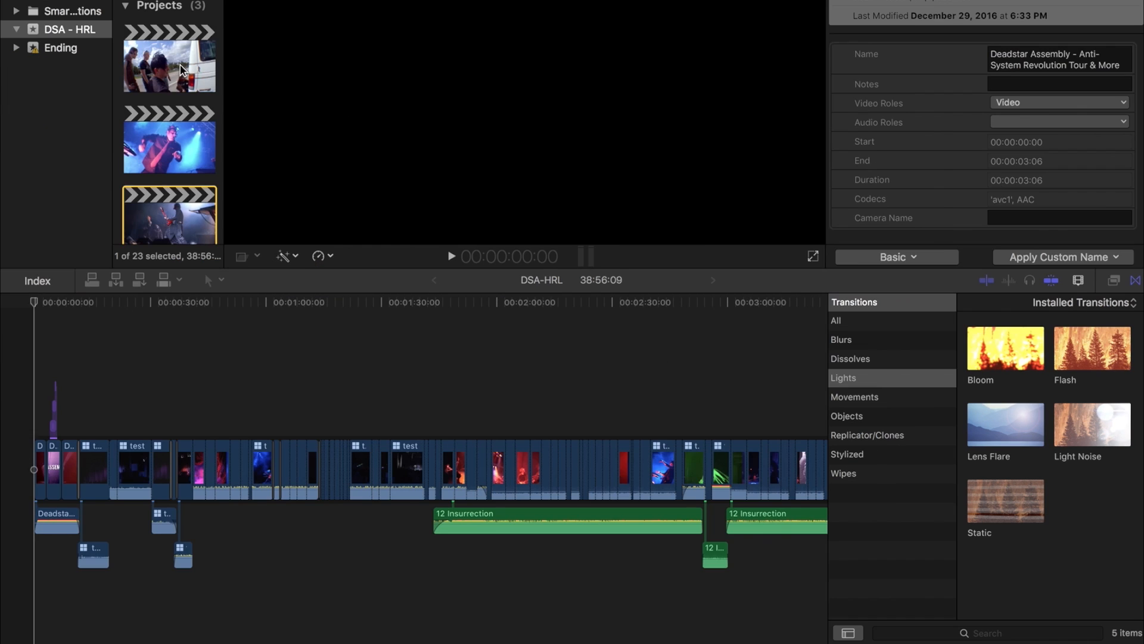
# Step: Open the DSA-HRL project and skim along its timeline from the start
pyautogui.click(180, 66)
pyautogui.click(169, 190)
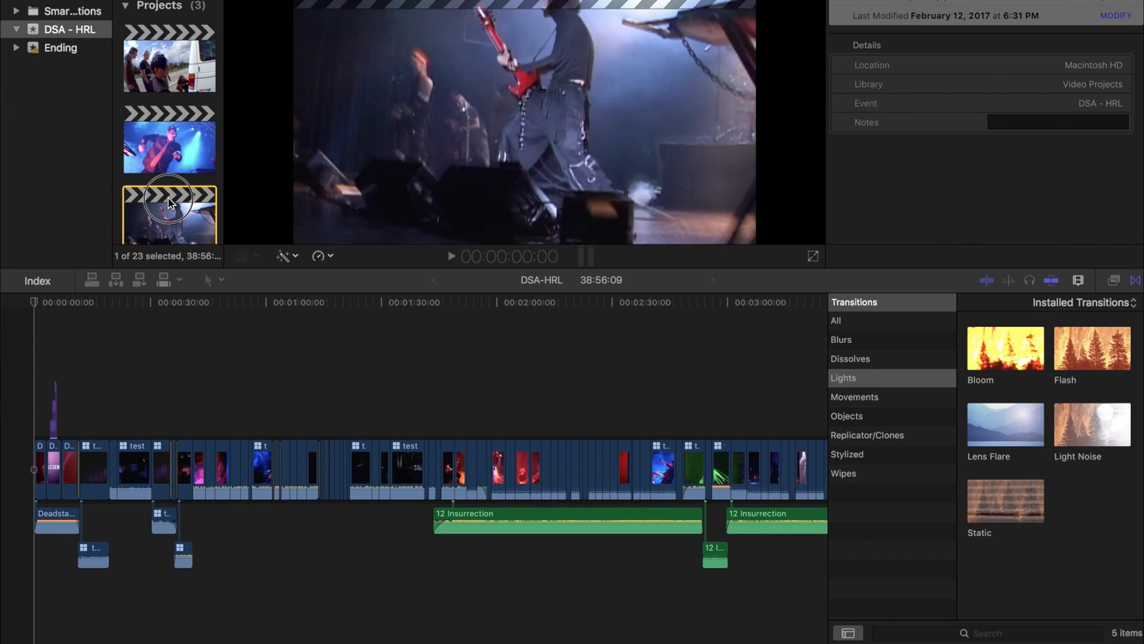
pyautogui.click(31, 311)
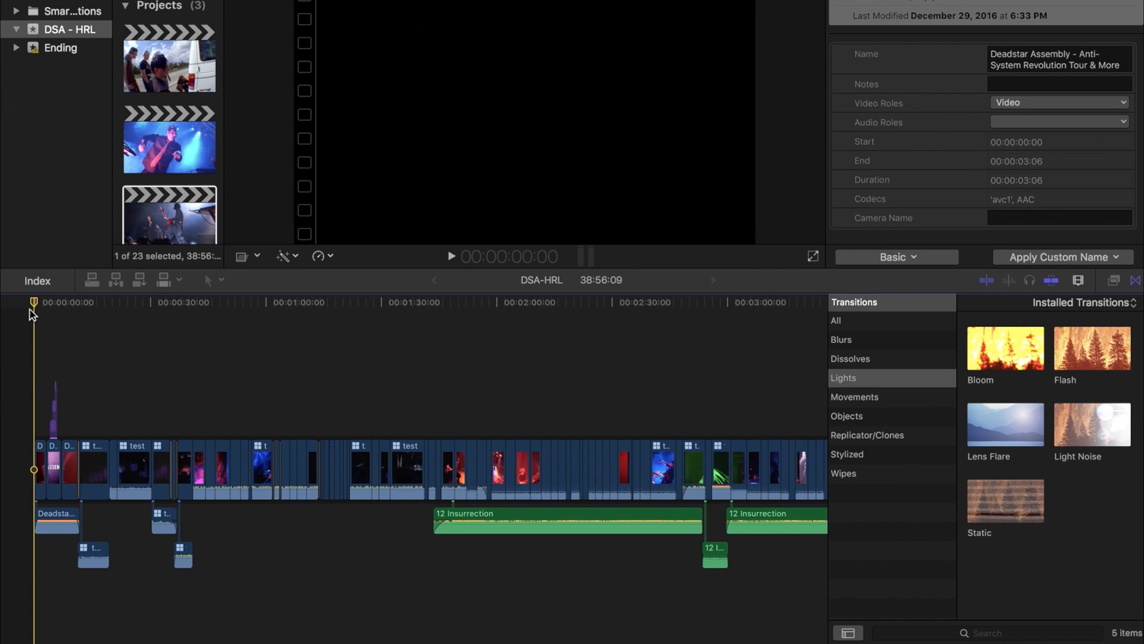
pyautogui.moveTo(34, 307); pyautogui.dragTo(160, 337)
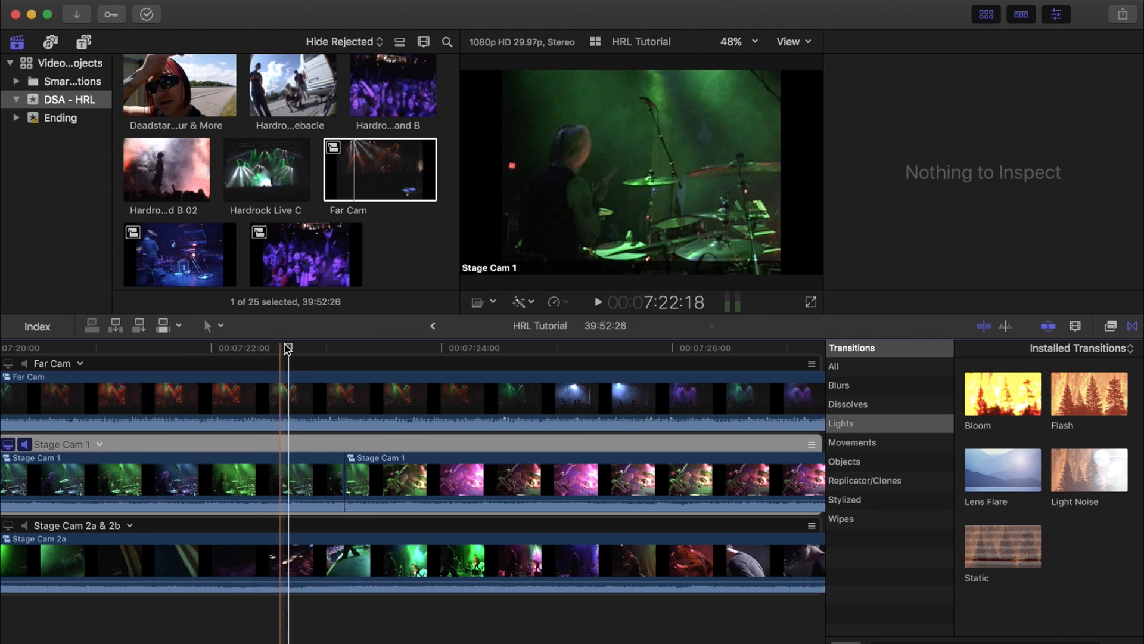
# Step: Skim and play back the HRL Tutorial multicam clip's angles in the angle editor
pyautogui.moveTo(290, 348); pyautogui.dragTo(322, 348)
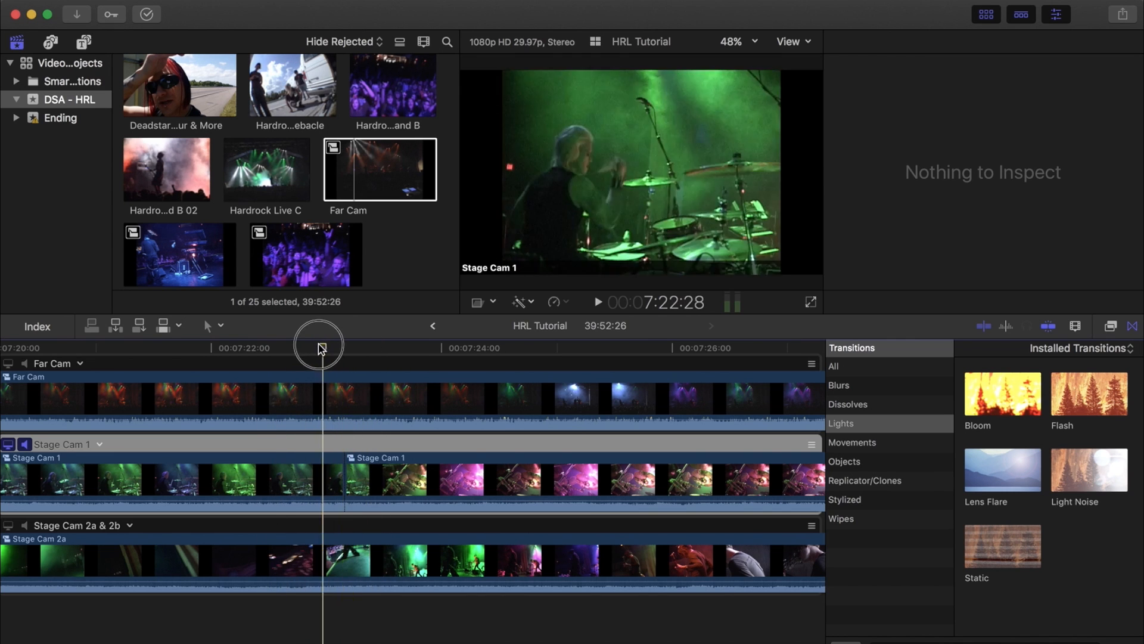
pyautogui.click(26, 363)
pyautogui.press('space')
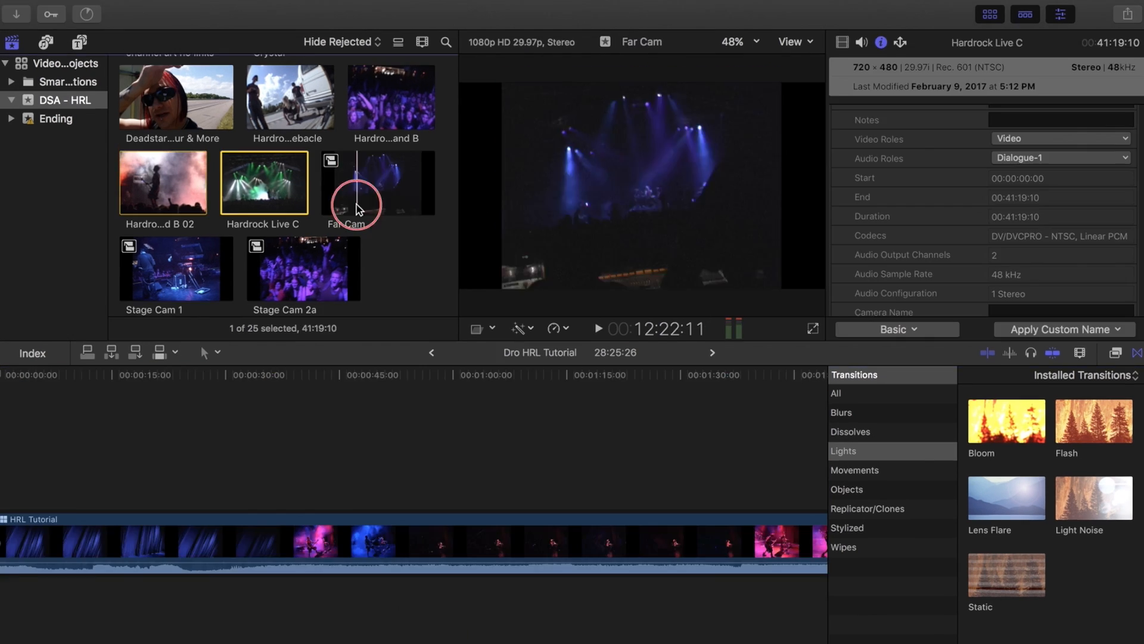
# Step: Select the four camera clips in the browser and start a new multicam clip from them
pyautogui.keyDown('super'); pyautogui.click(358, 197); pyautogui.keyUp('super')
pyautogui.keyDown('super'); pyautogui.click(173, 189); pyautogui.keyUp('super')
pyautogui.keyDown('super'); pyautogui.click(391, 97); pyautogui.keyUp('super')
pyautogui.rightClick(376, 185)
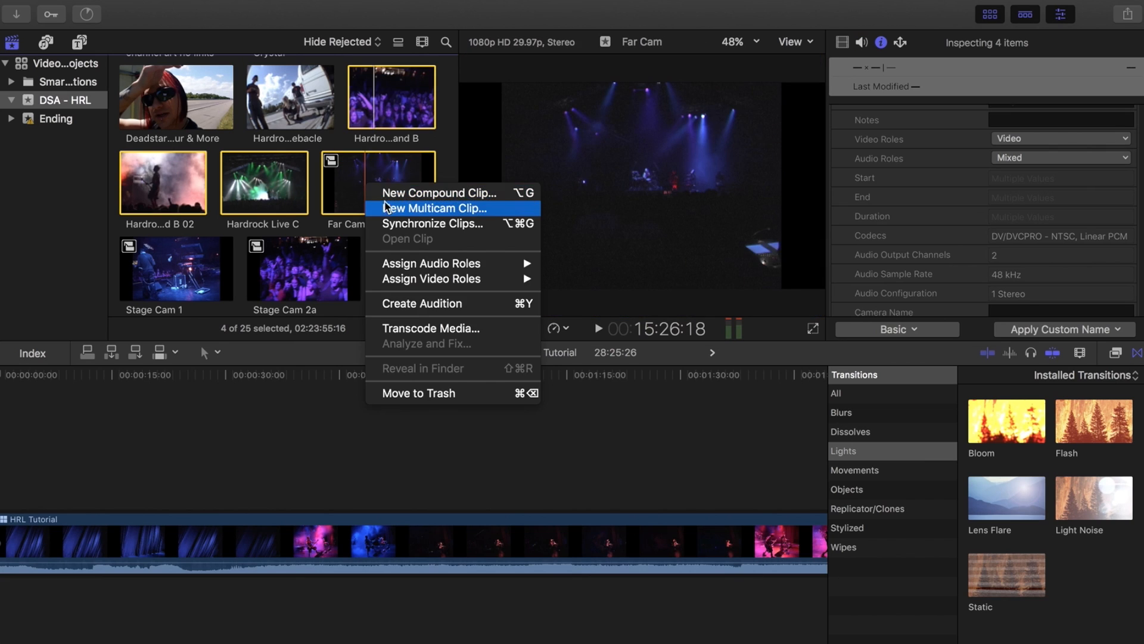
pyautogui.click(383, 206)
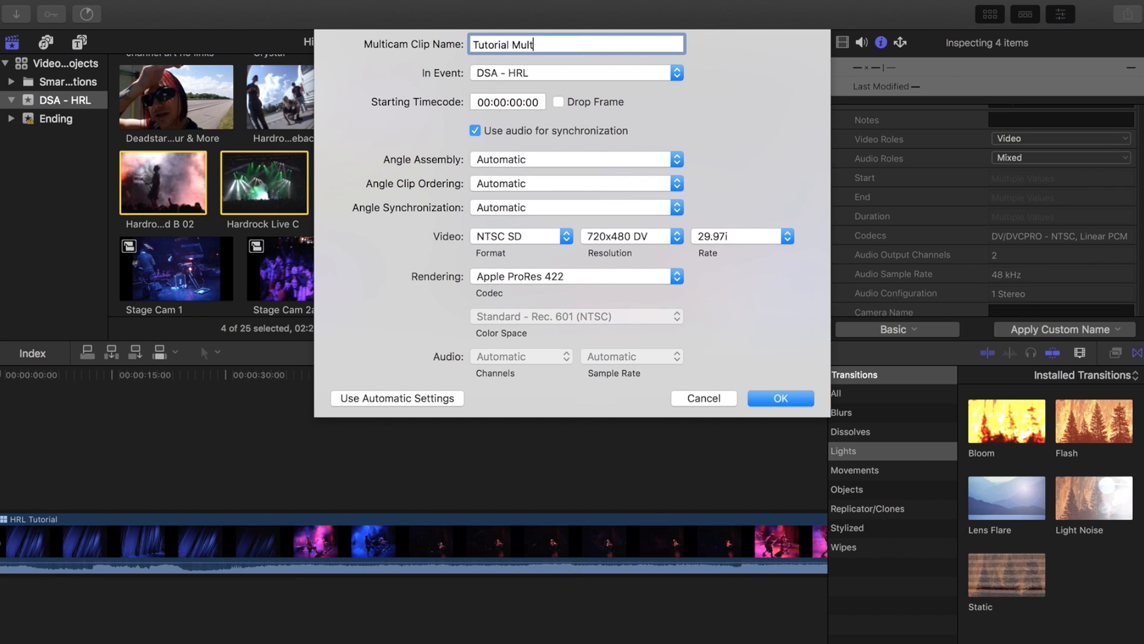
# Step: Create the multicam clip named Tutorial Multicam Clip with custom video format, resolution and frame rate settings
pyautogui.click(537, 237)
pyautogui.click(594, 236)
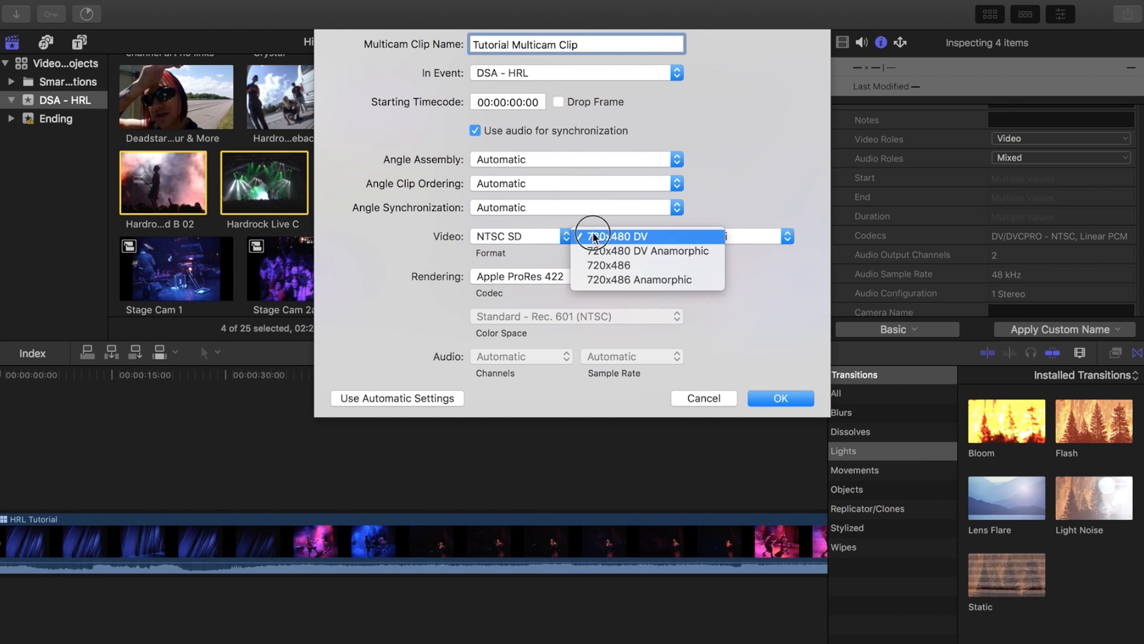
pyautogui.click(709, 237)
pyautogui.click(517, 236)
pyautogui.click(511, 195)
pyautogui.click(630, 237)
pyautogui.click(715, 237)
pyautogui.click(708, 296)
pyautogui.click(765, 397)
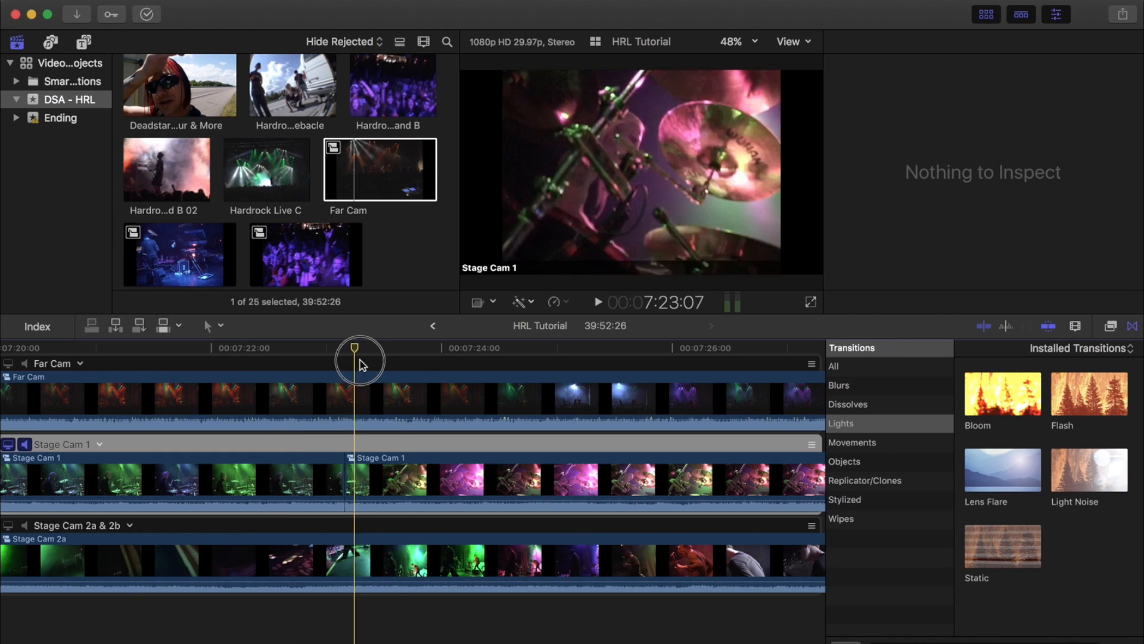
# Step: Set Stage Cam 1 as the monitoring angle in the multicam angle editor
pyautogui.moveTo(360, 360); pyautogui.dragTo(309, 346)
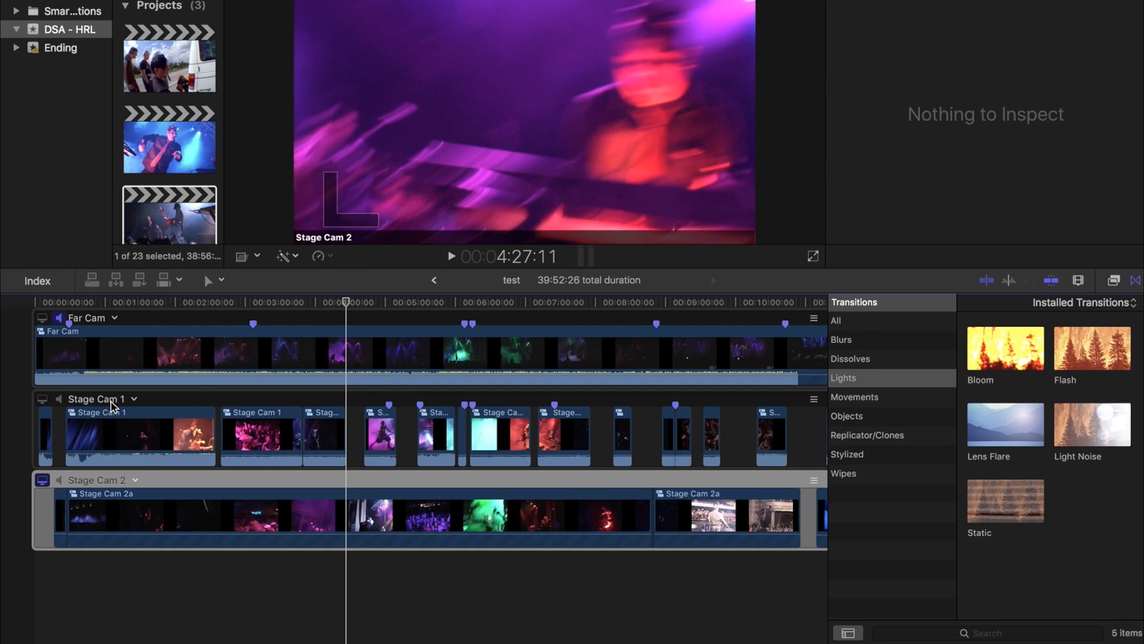
pyautogui.click(172, 400)
pyautogui.click(43, 399)
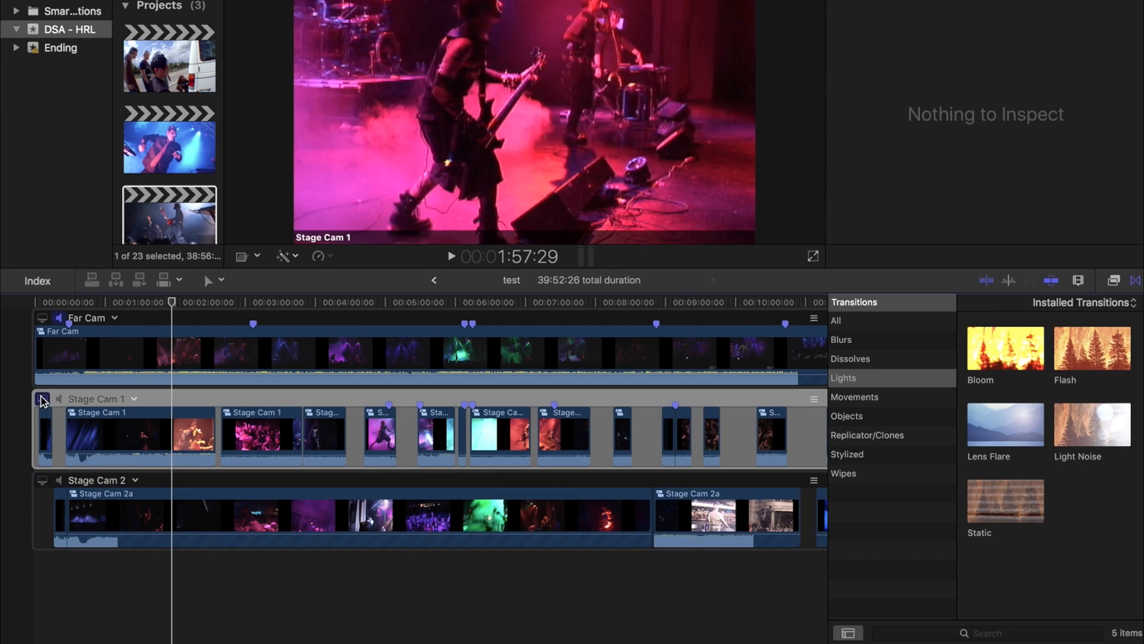
pyautogui.moveTo(171, 306); pyautogui.dragTo(346, 417)
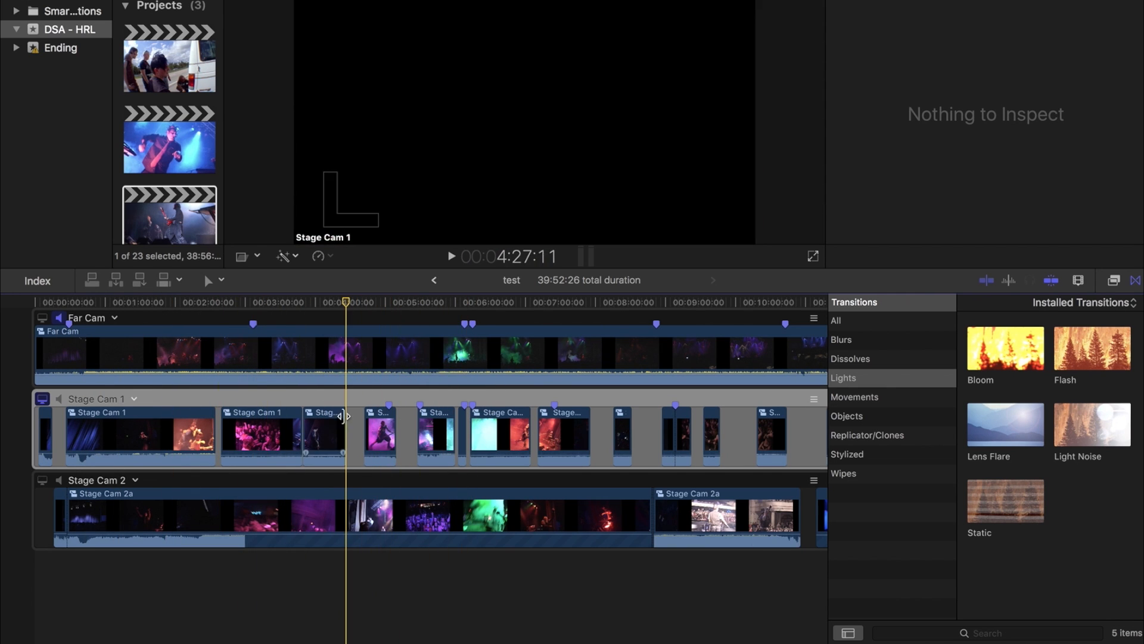
# Step: Select clips in the Stage Cam 2 and Far Cam angles and zoom out to see the full angles
pyautogui.click(149, 354)
pyautogui.click(165, 508)
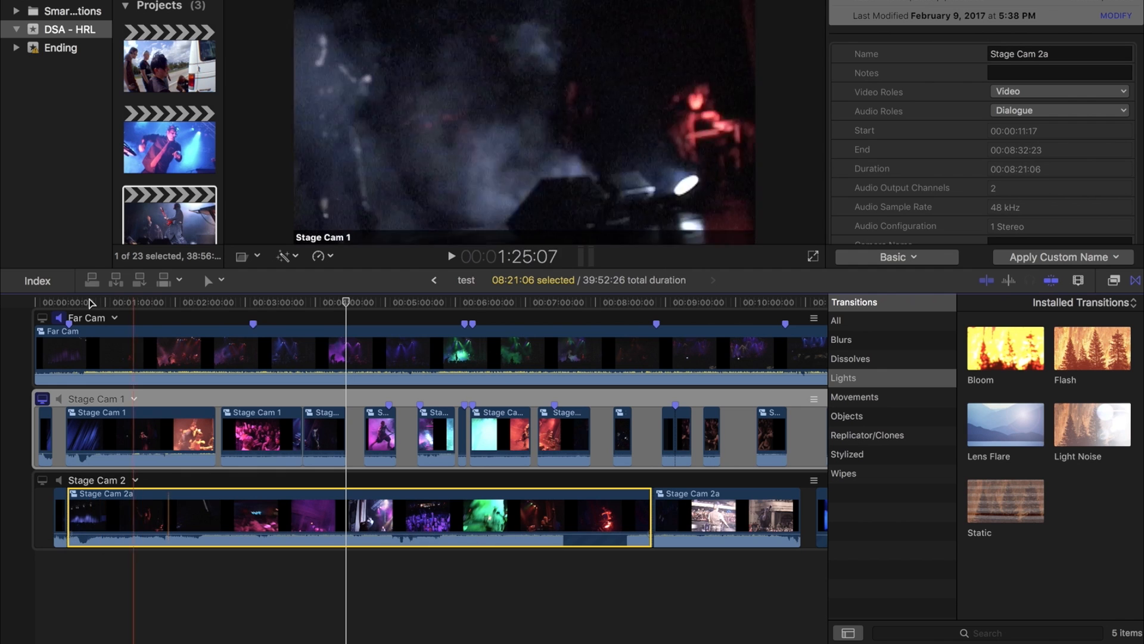
pyautogui.click(94, 359)
pyautogui.press('super+minus')
pyautogui.press('super+minus')
pyautogui.press('super+minus')
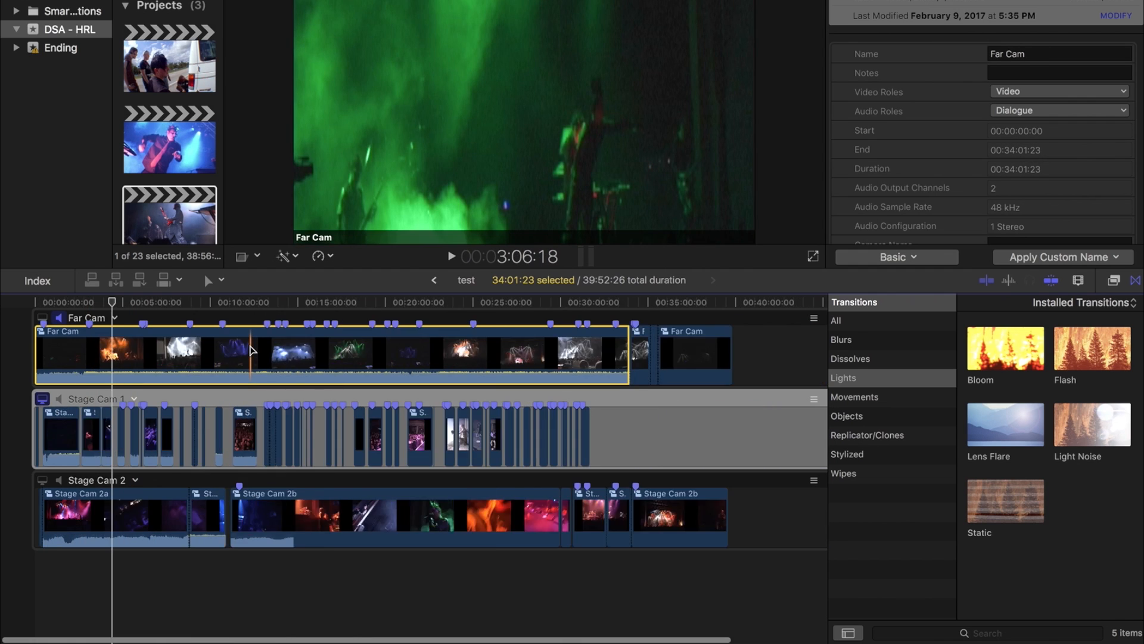
pyautogui.press('super+equal')
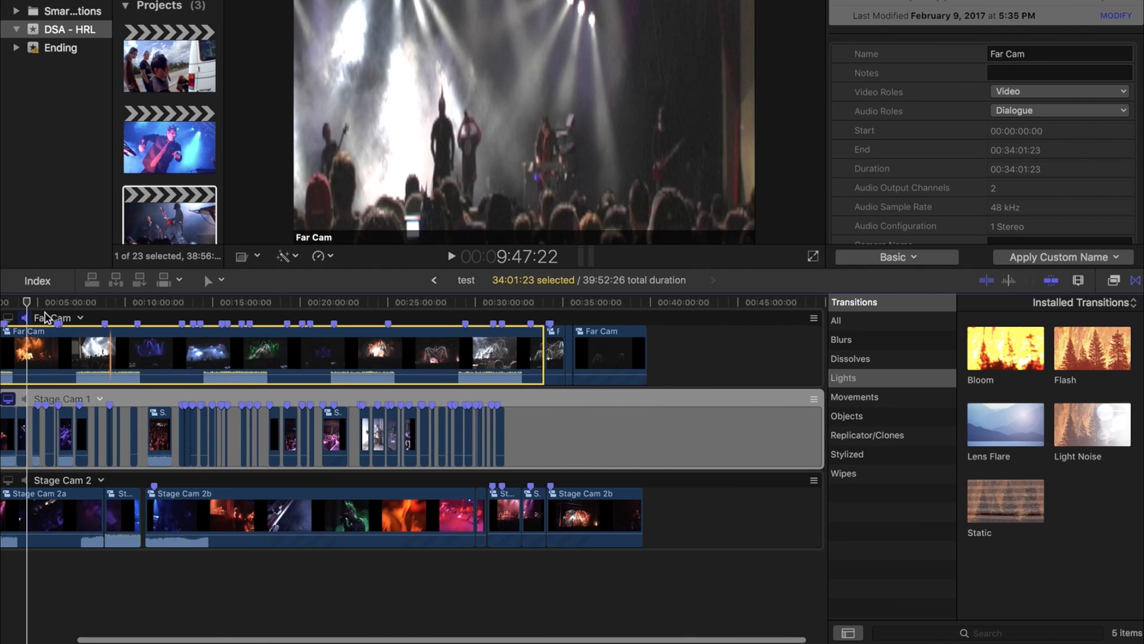
# Step: Scroll along the angle editor timeline to review how the camera angles line up
pyautogui.moveTo(43, 301); pyautogui.dragTo(447, 349)
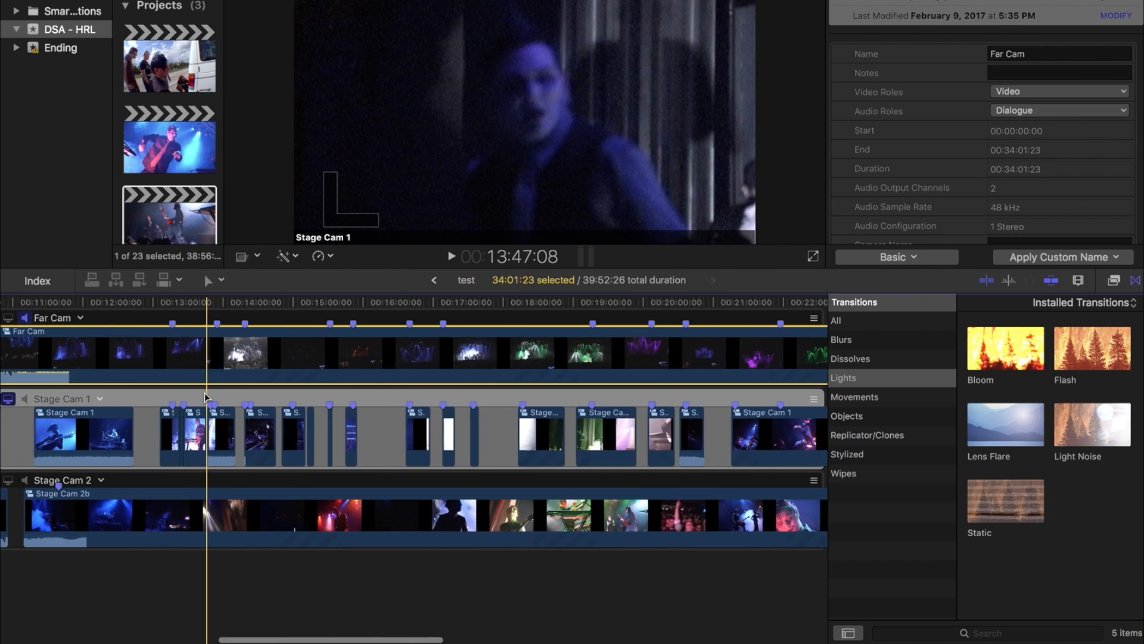
pyautogui.hscroll(-10, 205, 398)
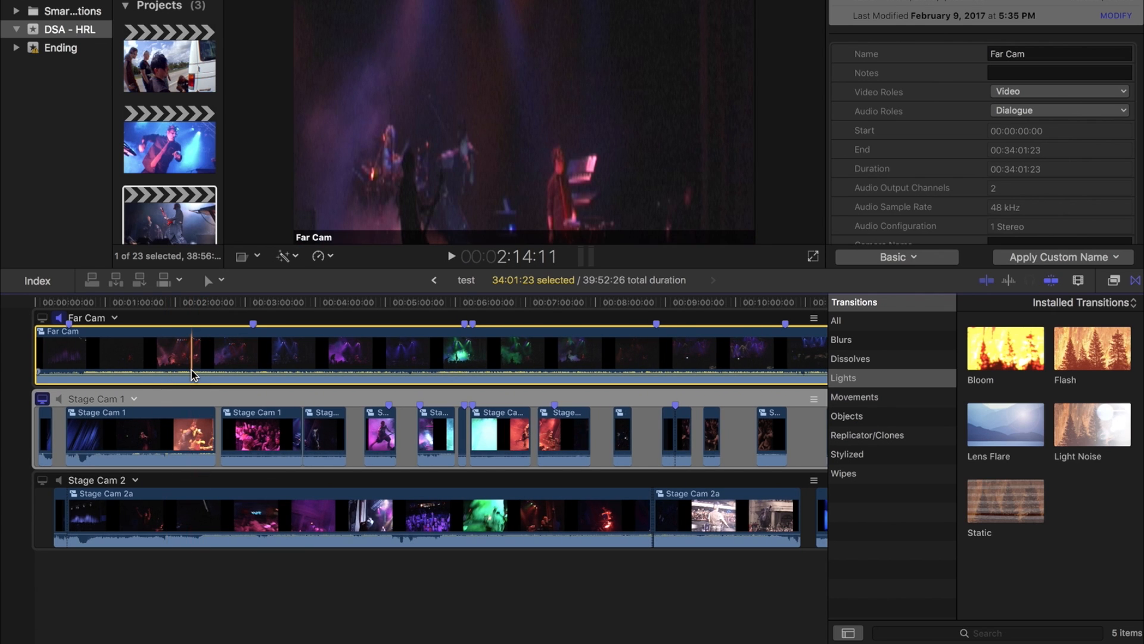
pyautogui.hscroll(3, 252, 365)
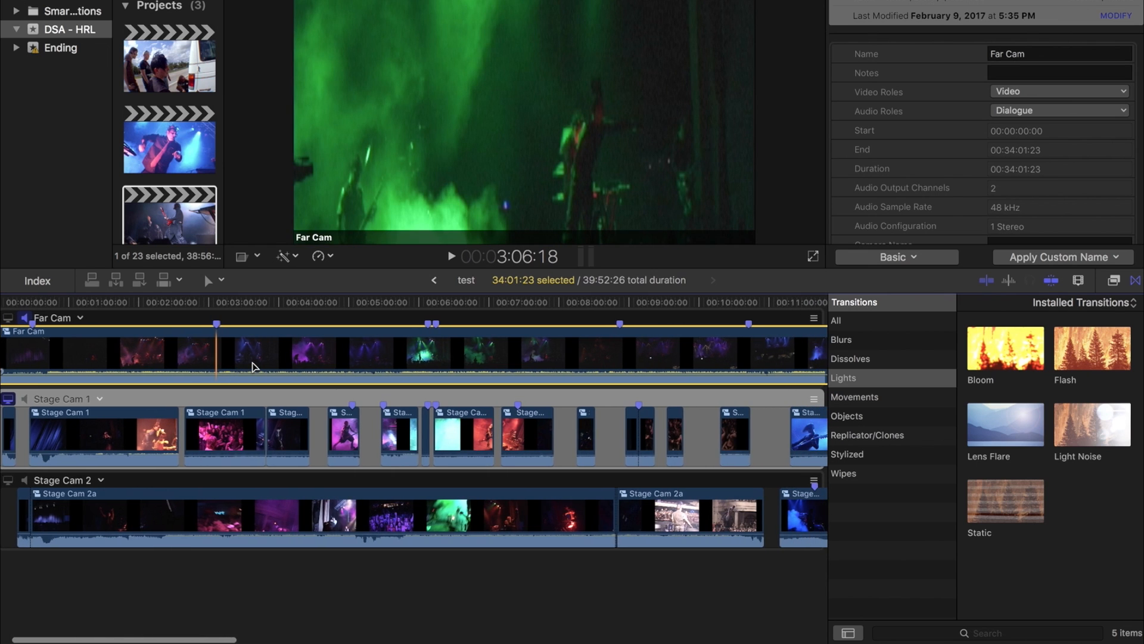
pyautogui.hscroll(15, 253, 366)
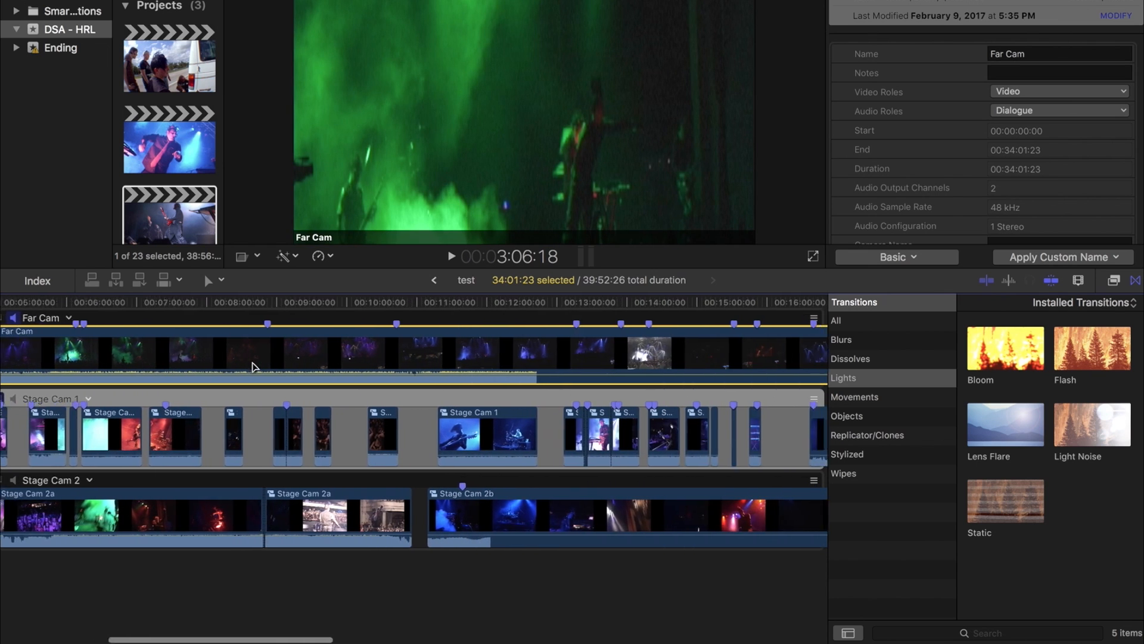
pyautogui.hscroll(10, 252, 366)
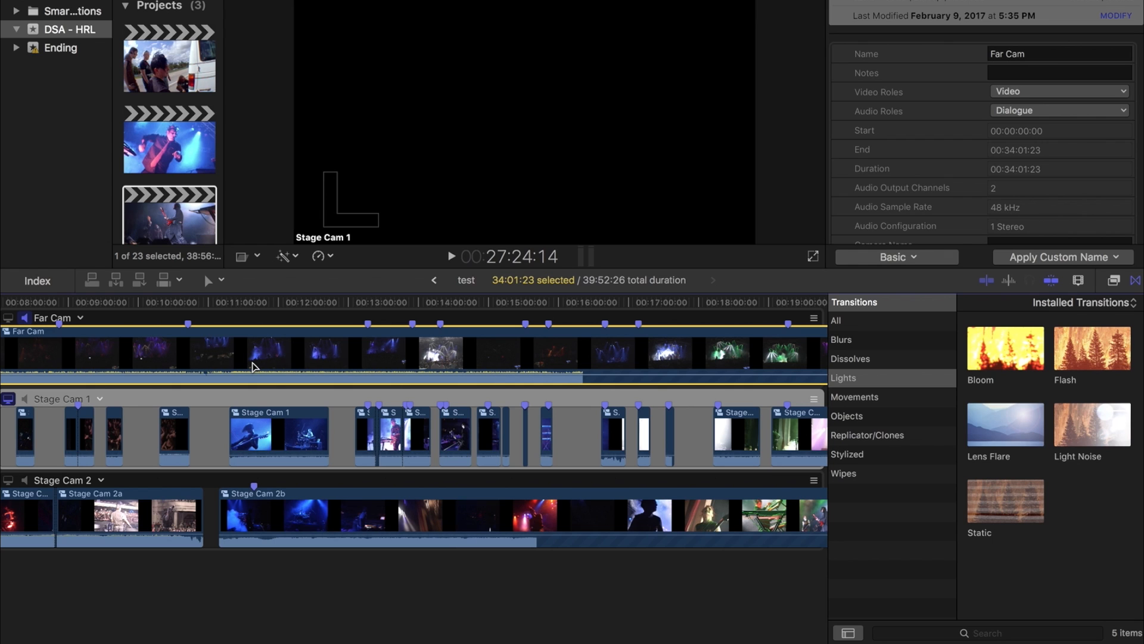
pyautogui.hotkey('shift', 'z')
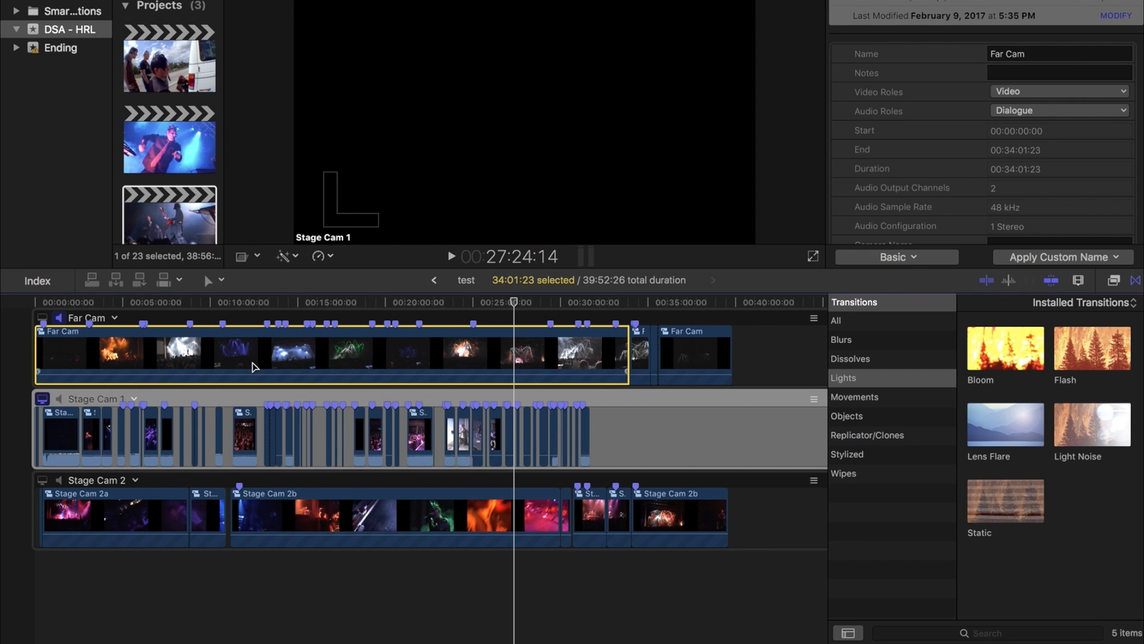
pyautogui.press('super+equal')
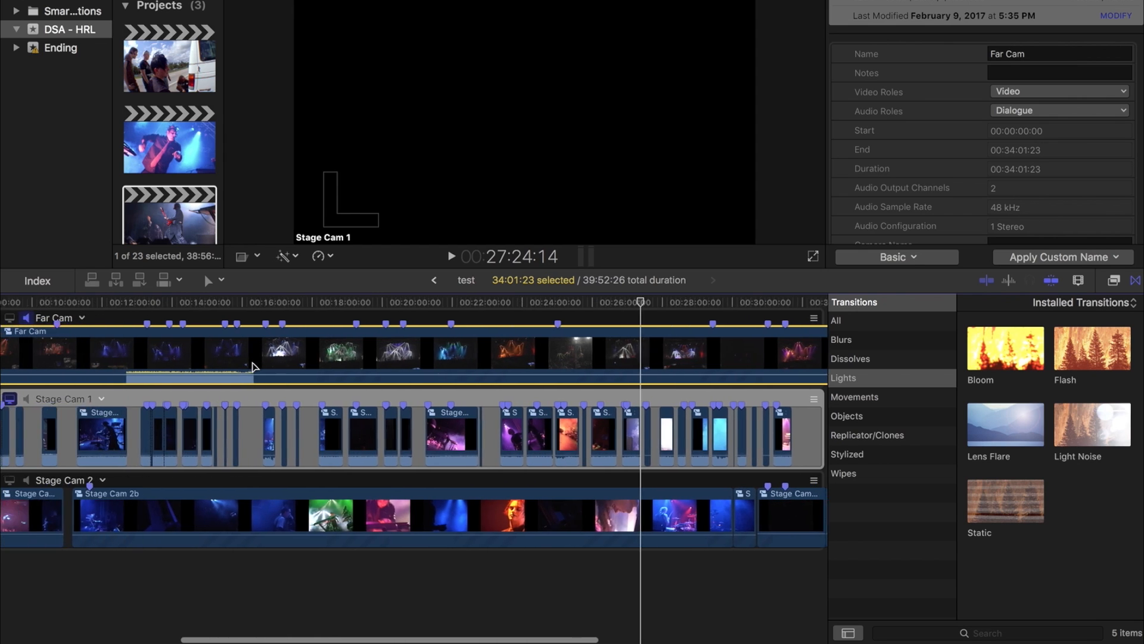
pyautogui.hscroll(-2, 253, 366)
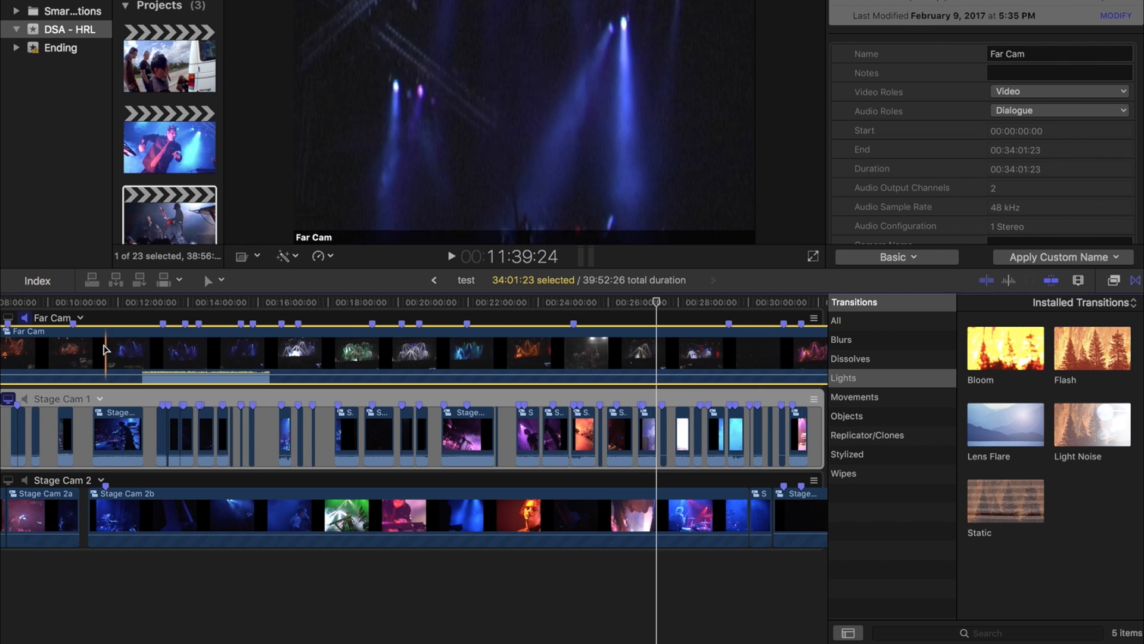
pyautogui.hscroll(-15, 101, 349)
pyautogui.hscroll(-15, 101, 349)
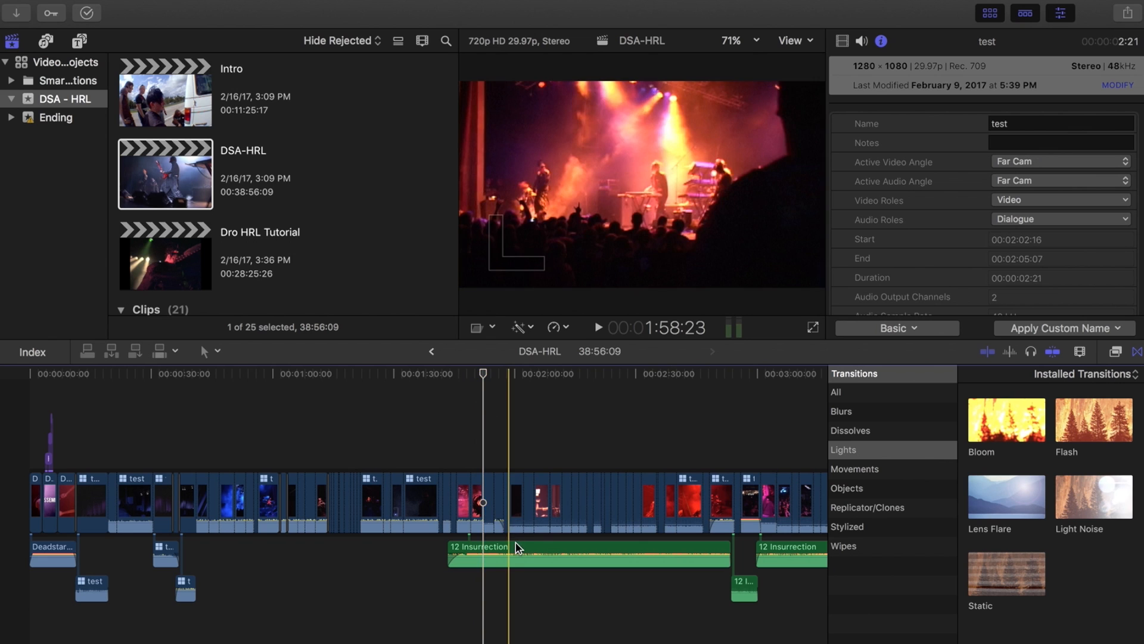
# Step: Select the 12 Insurrection and Just Like You music clips in the DSA-HRL timeline to inspect them
pyautogui.click(517, 543)
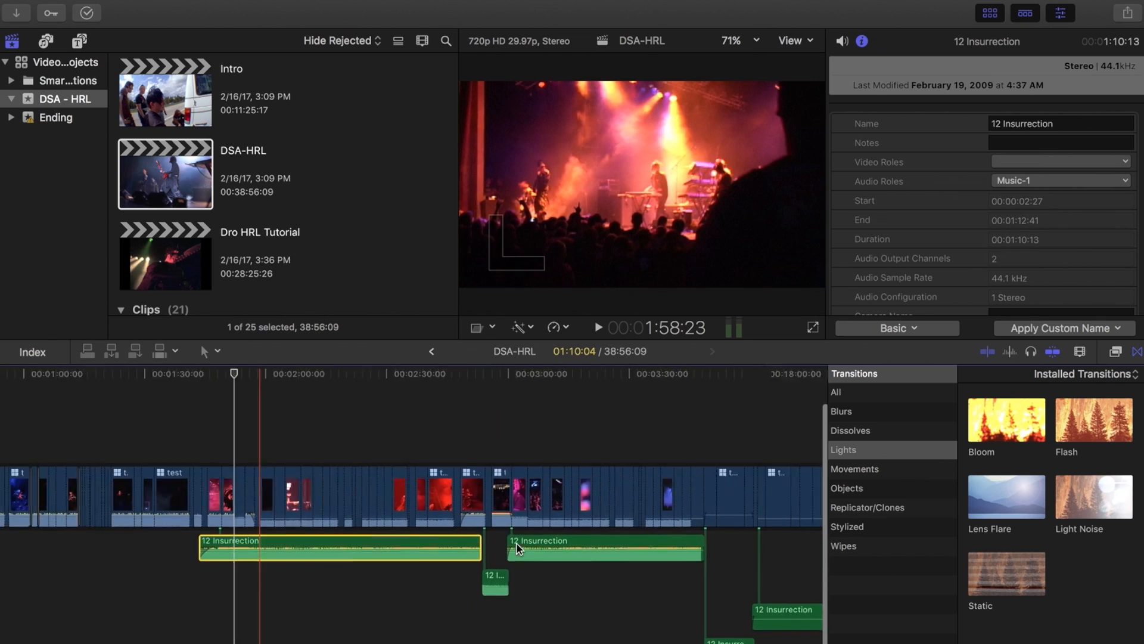
pyautogui.hscroll(5, 516, 542)
pyautogui.press('super+minus')
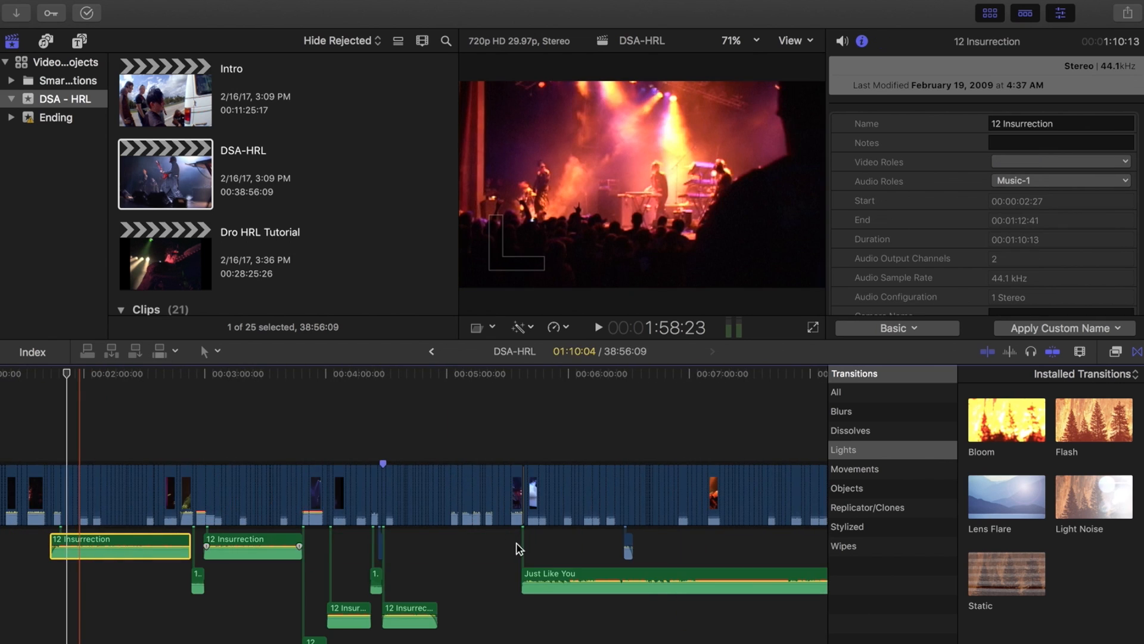
pyautogui.press('super+minus')
pyautogui.click(419, 582)
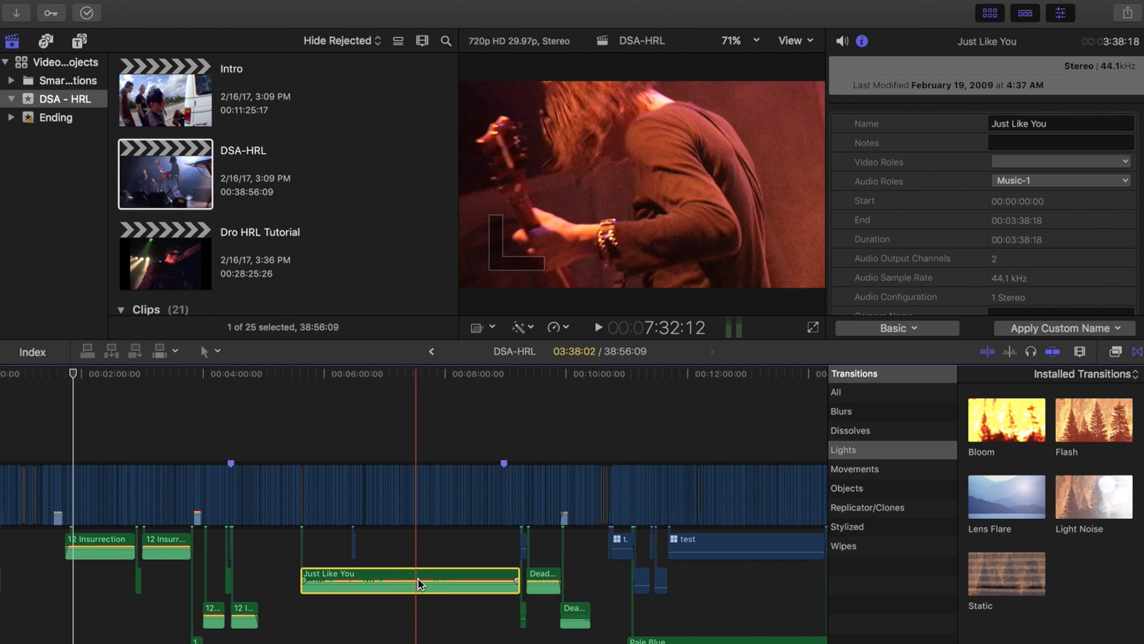
# Step: Zoom out and inspect the Therapy Scares Me and Send Me an Angel music clips
pyautogui.press('super+minus')
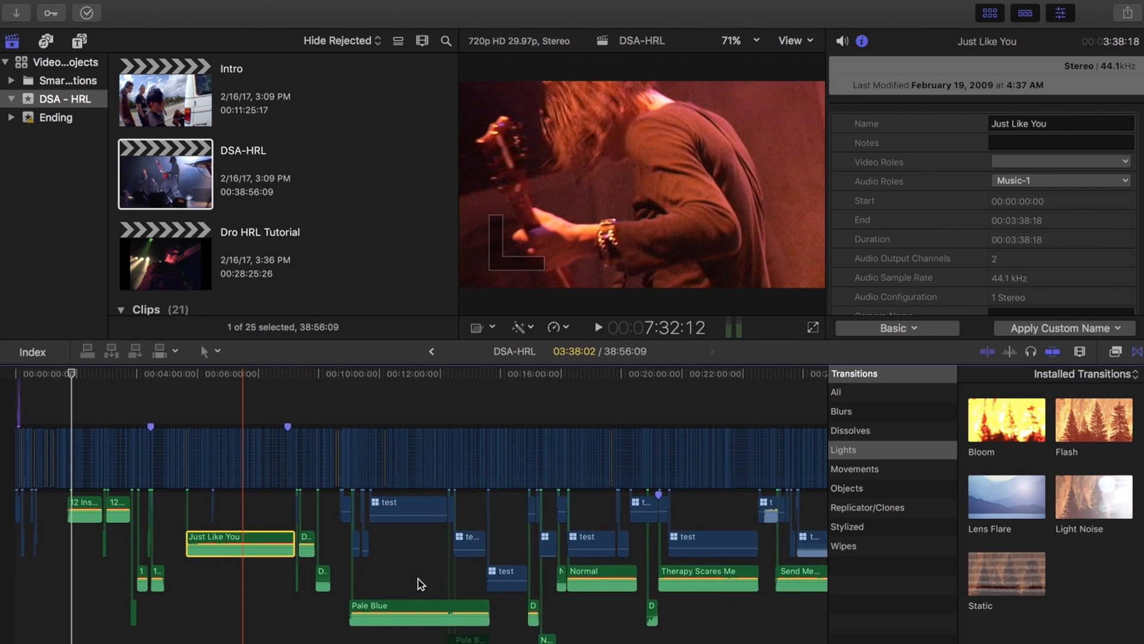
pyautogui.press('super+minus')
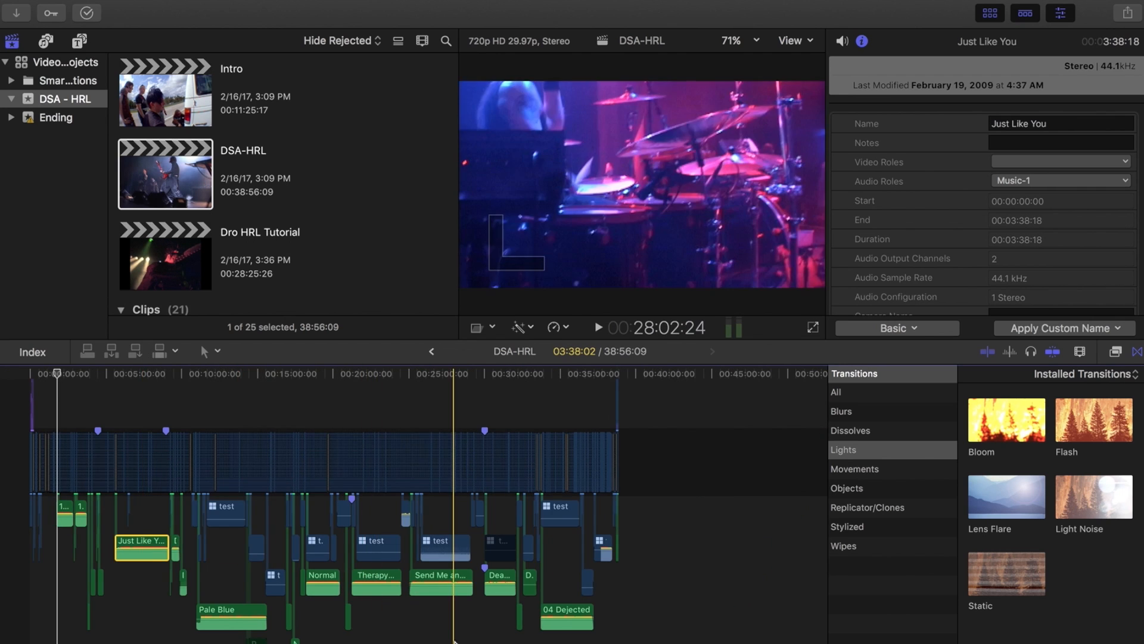
pyautogui.click(370, 579)
pyautogui.click(437, 581)
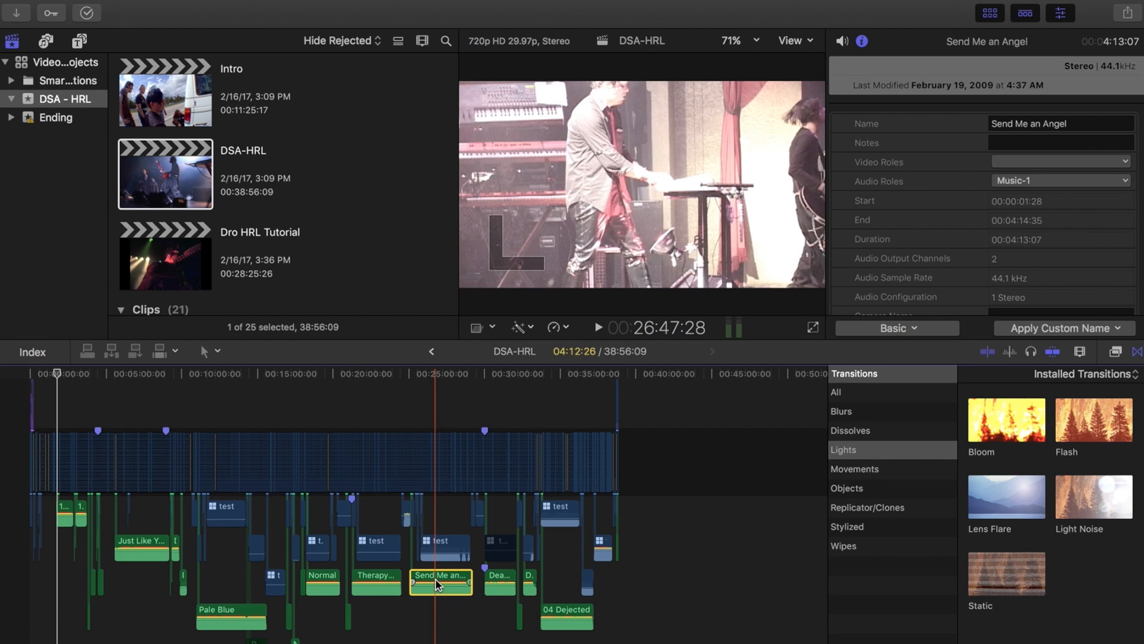
pyautogui.press('super+equal')
pyautogui.hscroll(-10, 435, 577)
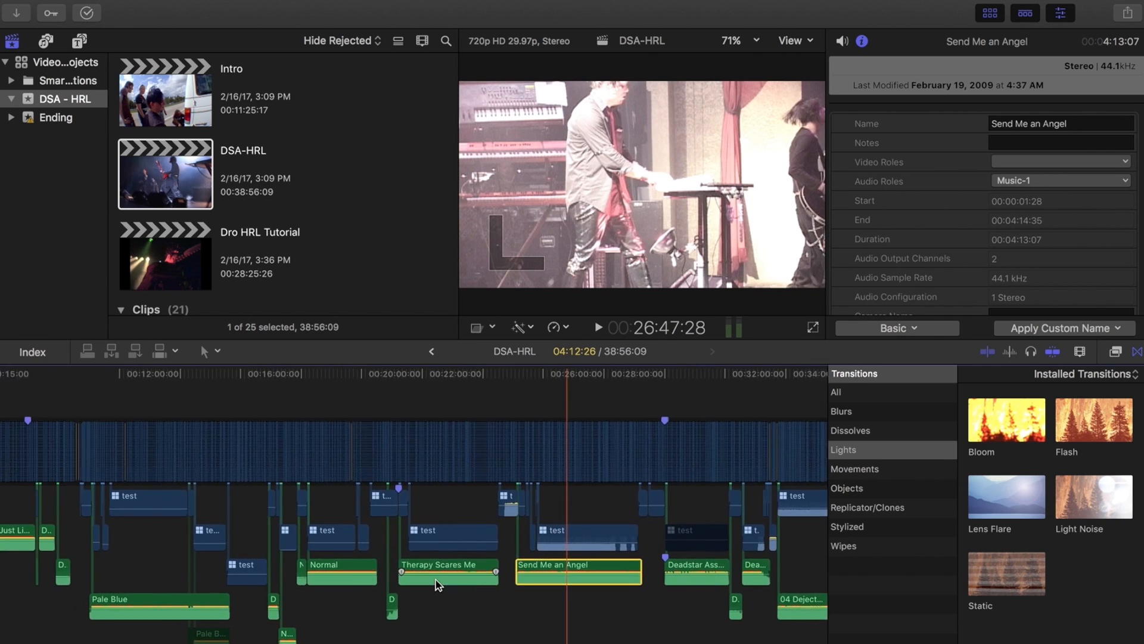
# Step: Zoom and scroll through the DSA-HRL timeline to review the multicam clips against the music tracks
pyautogui.hscroll(-2, 435, 577)
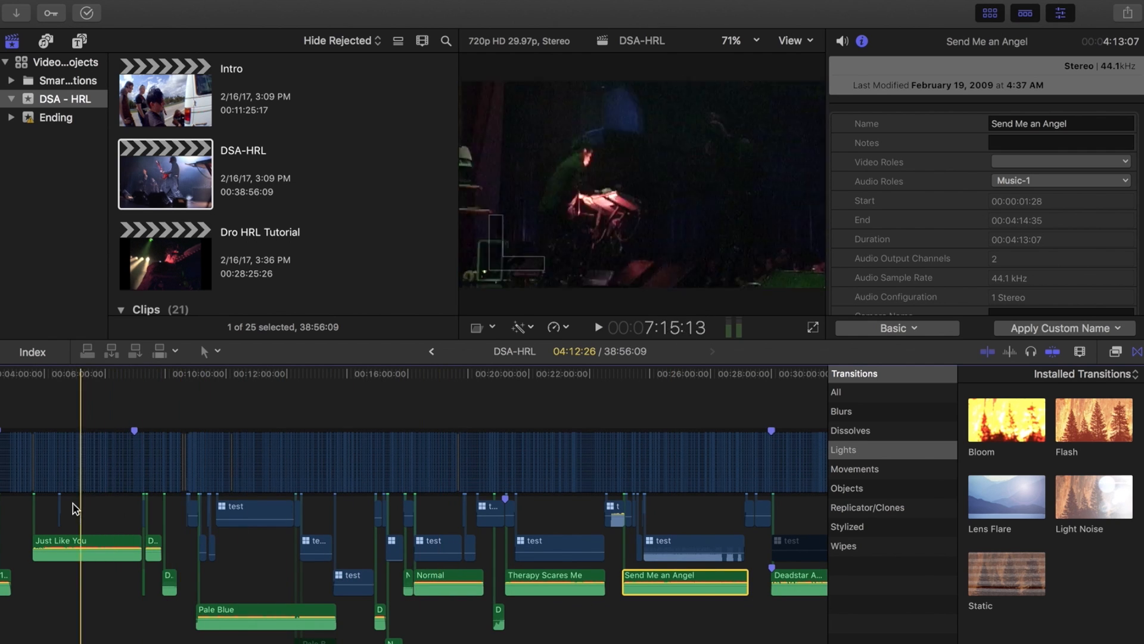
pyautogui.click(74, 388)
pyautogui.press('super+equal')
pyautogui.press('super+equal')
pyautogui.press('super+equal')
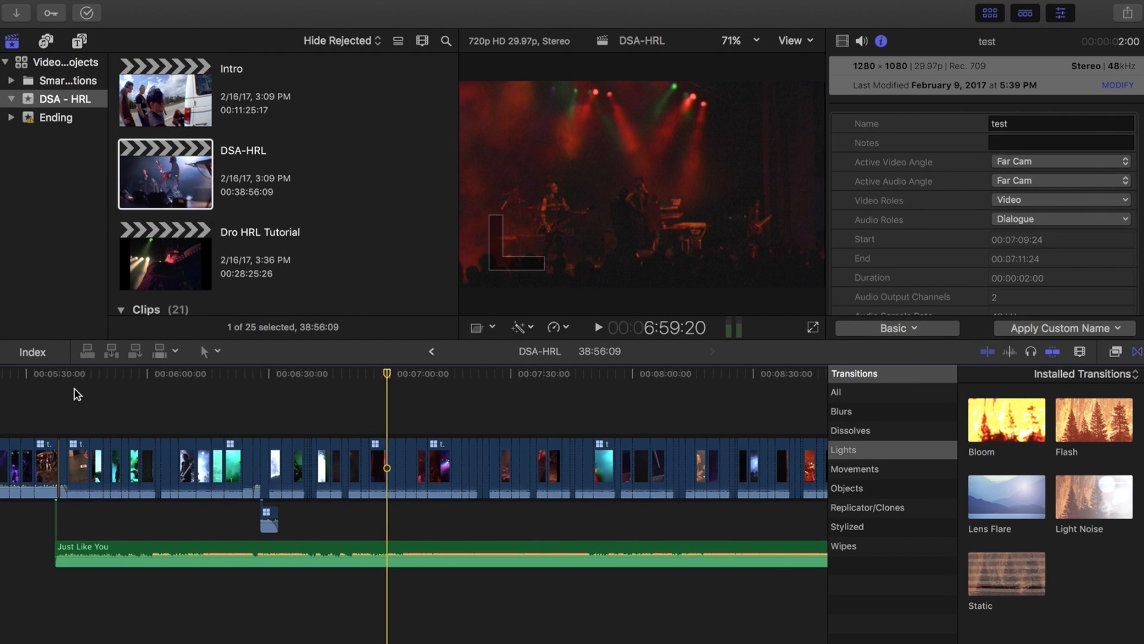
pyautogui.hscroll(10, 73, 388)
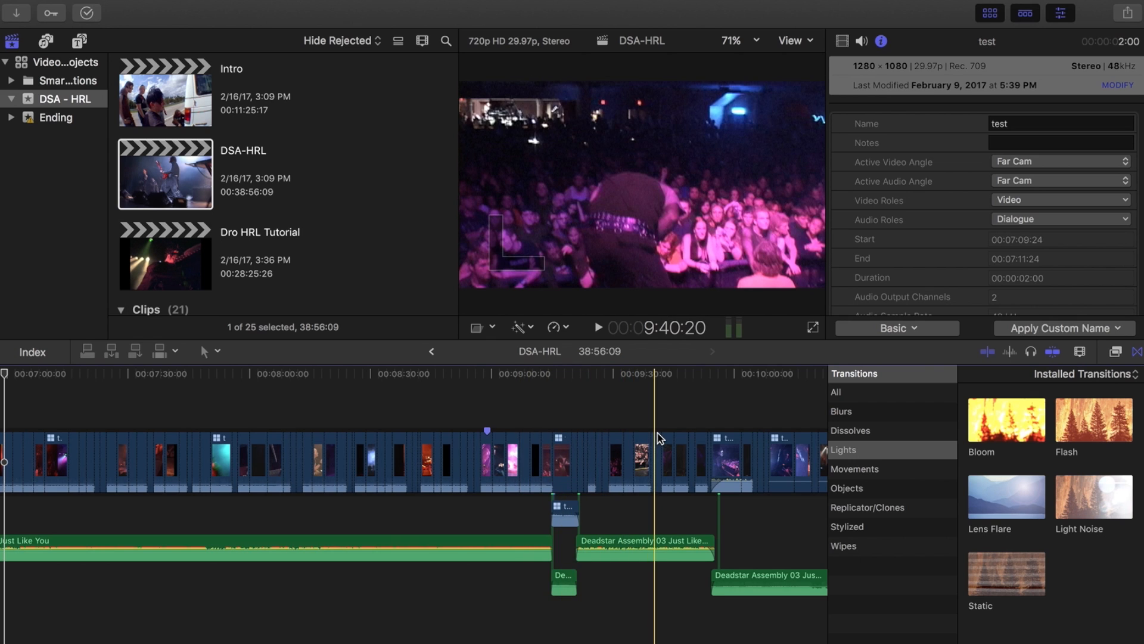
pyautogui.hscroll(7, 656, 438)
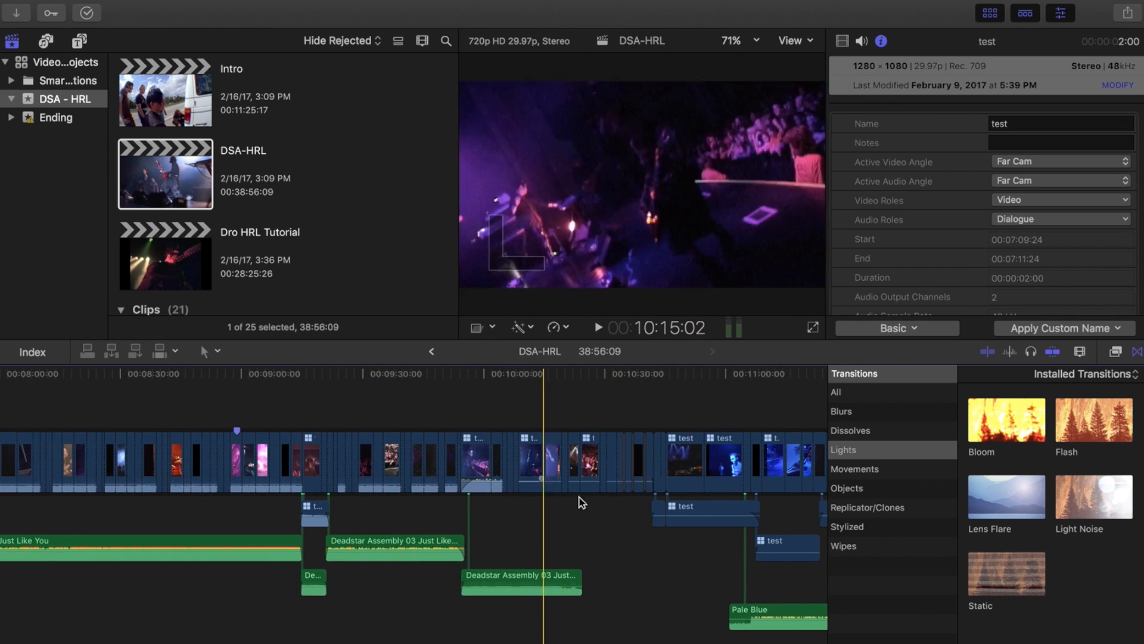
pyautogui.hscroll(8, 604, 496)
pyautogui.press('super+minus')
pyautogui.press('super+minus')
pyautogui.press('super+minus')
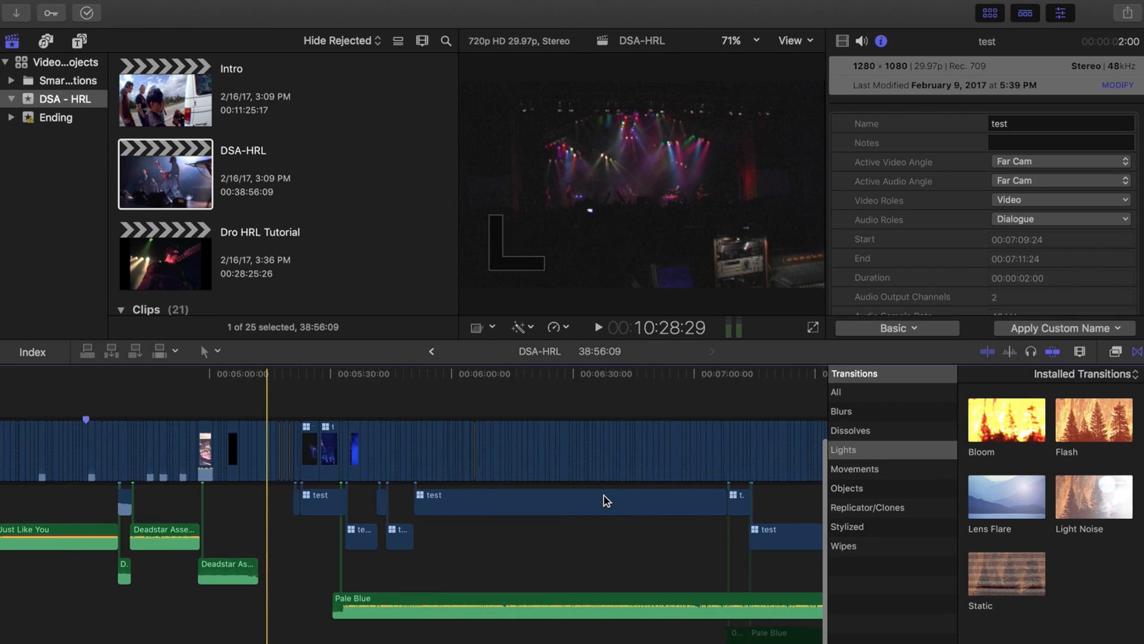
pyautogui.press('super+minus')
pyautogui.press('super+minus')
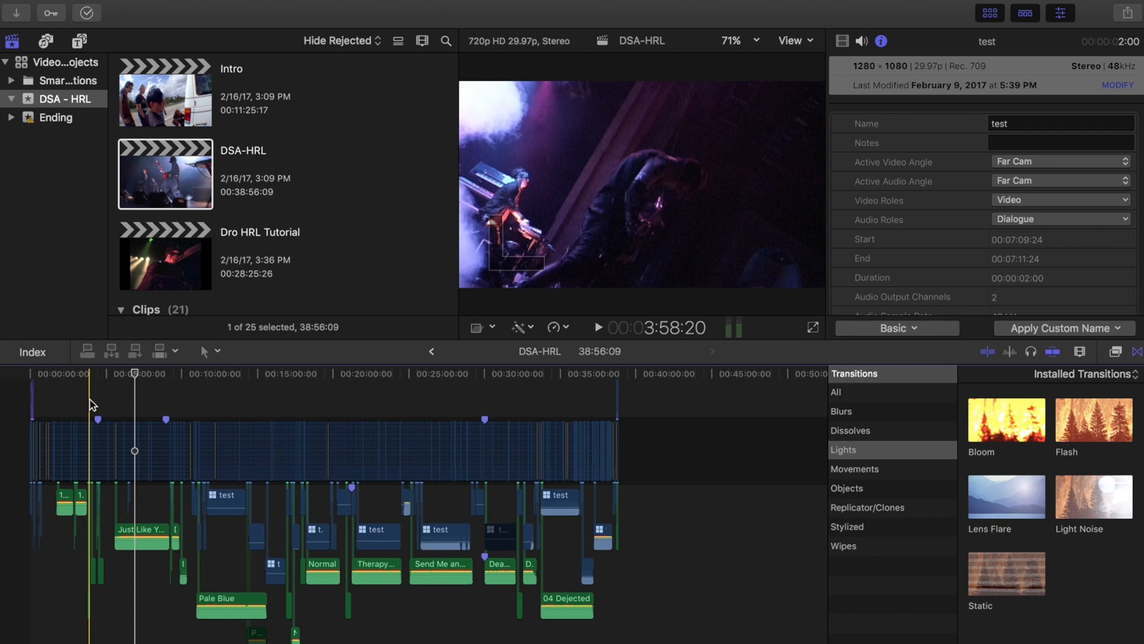
# Step: Zoom in and marquee-select the three 12 Insurrection audio clips to inspect them together
pyautogui.press('super+equal')
pyautogui.press('super+equal')
pyautogui.press('super+equal')
pyautogui.press('super+equal')
pyautogui.press('super+equal')
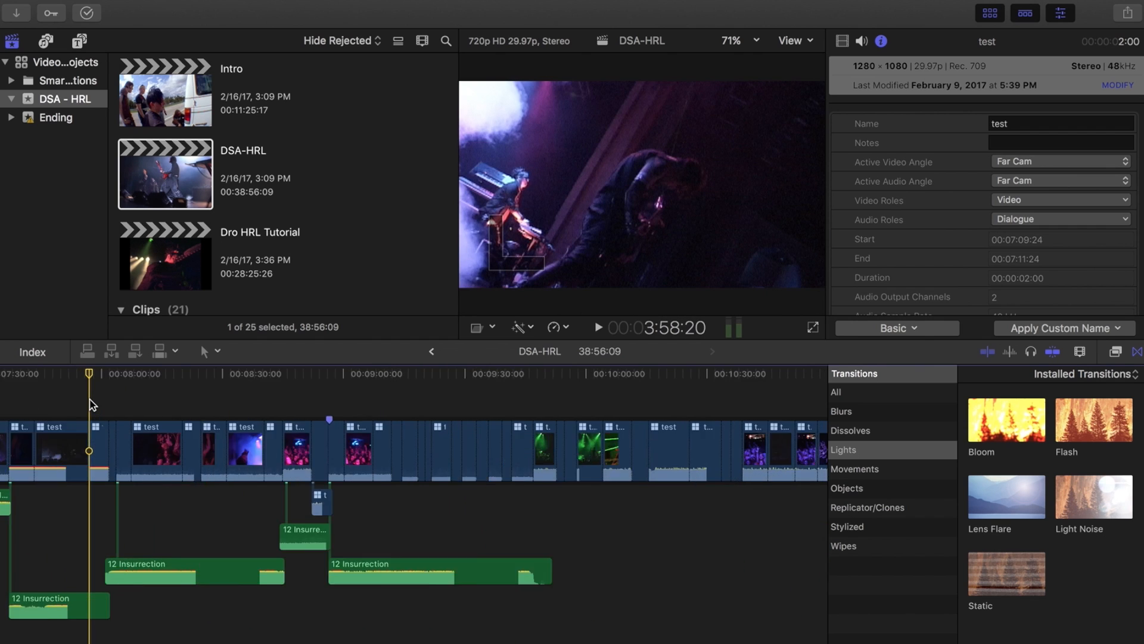
pyautogui.moveTo(457, 524); pyautogui.dragTo(599, 612)
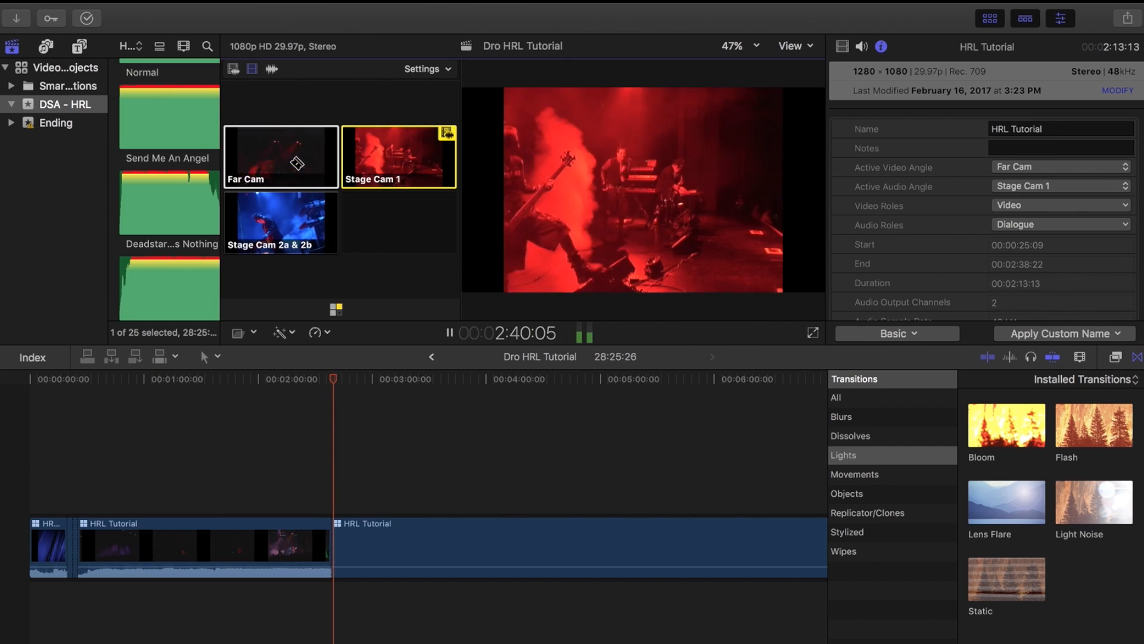
# Step: Cut live between the Far Cam, Stage Cam 2a & 2b and Stage Cam 1 angles while playing the Dro HRL Tutorial project
pyautogui.click(280, 158)
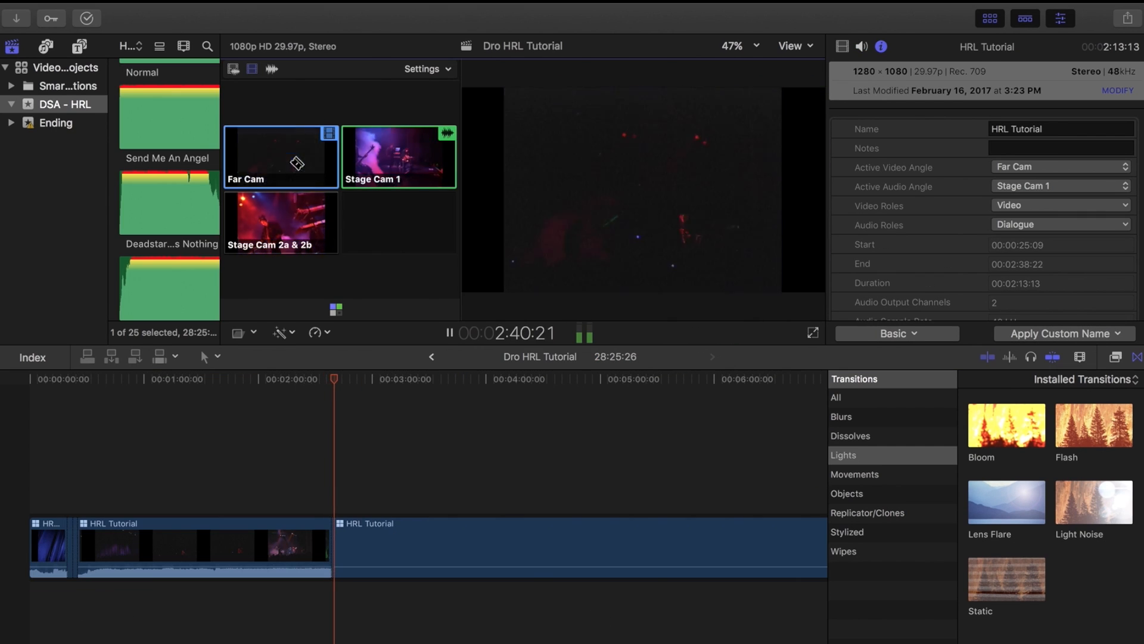
pyautogui.click(272, 222)
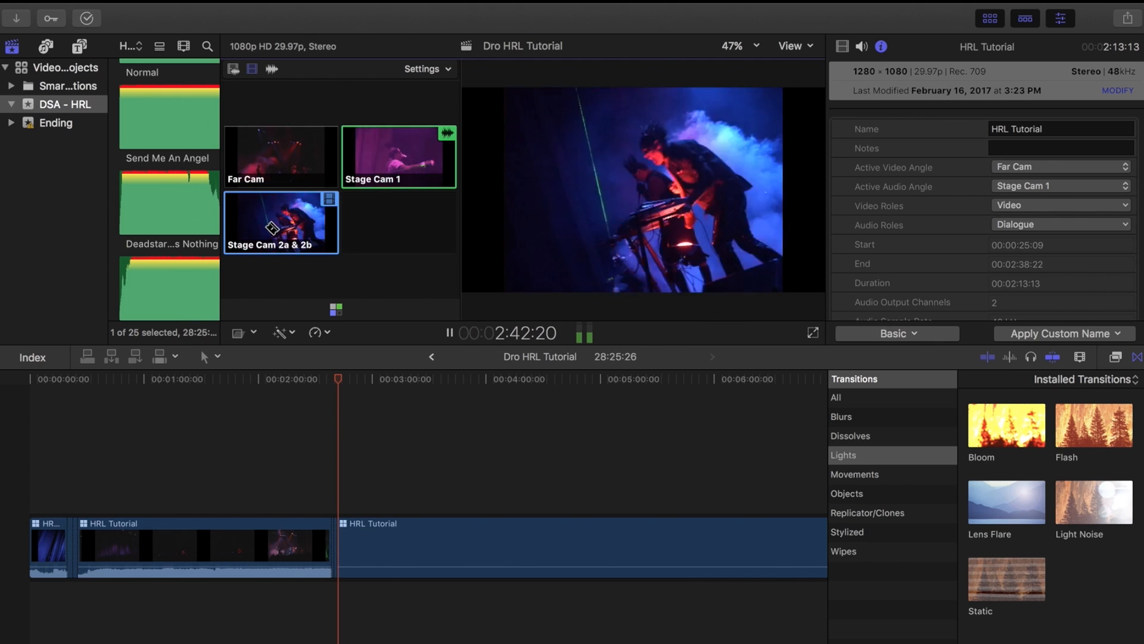
pyautogui.press('2')
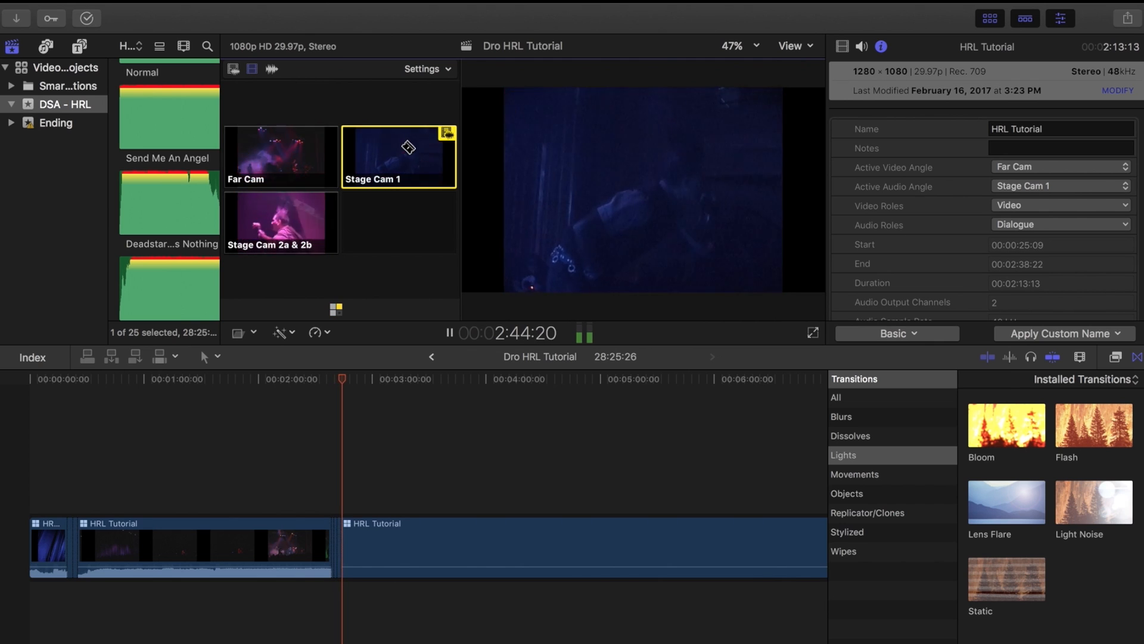
pyautogui.click(291, 149)
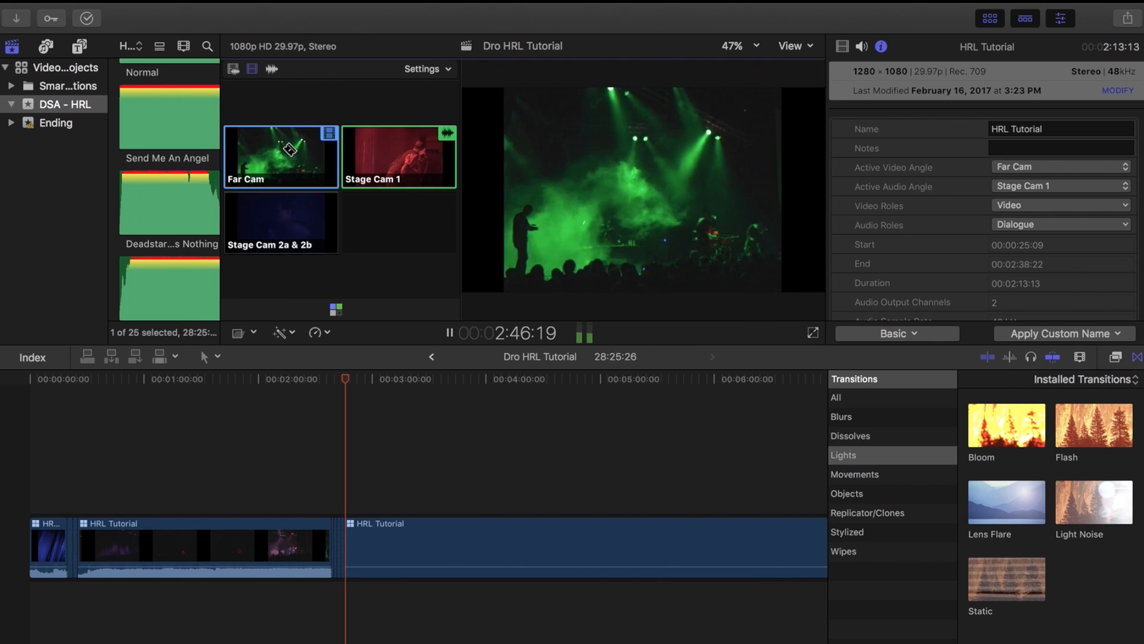
pyautogui.click(275, 211)
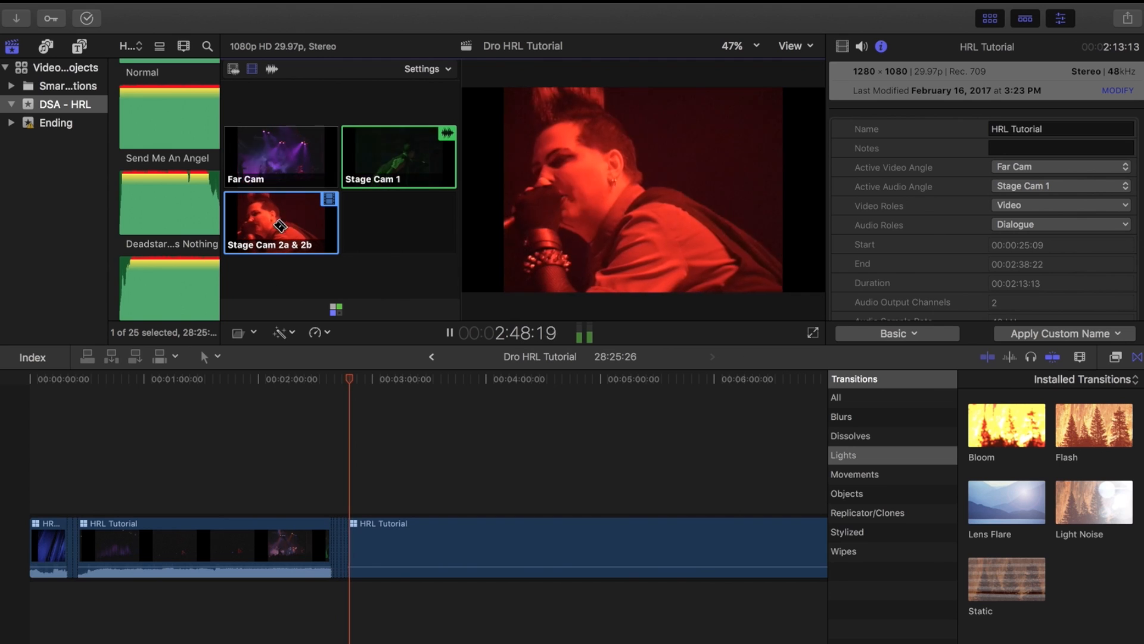
pyautogui.press('space')
# Step: Zoom into the project timeline and switch one multicam segment's active video angle to Far Cam
pyautogui.press('super+equal')
pyautogui.press('super+equal')
pyautogui.press('super+equal')
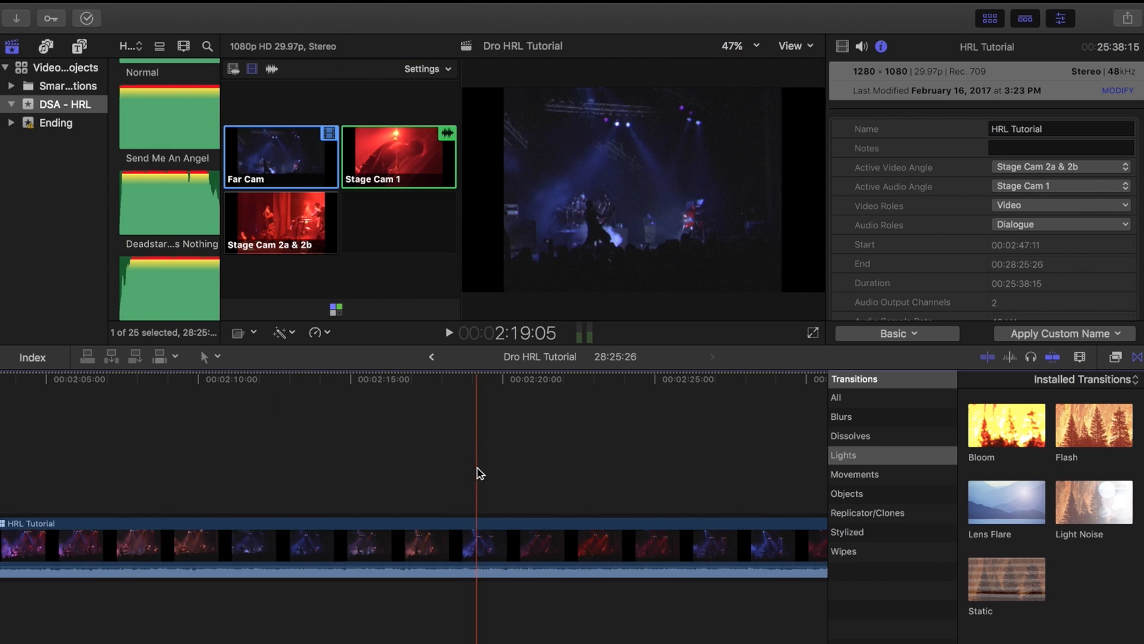
pyautogui.hscroll(5, 480, 473)
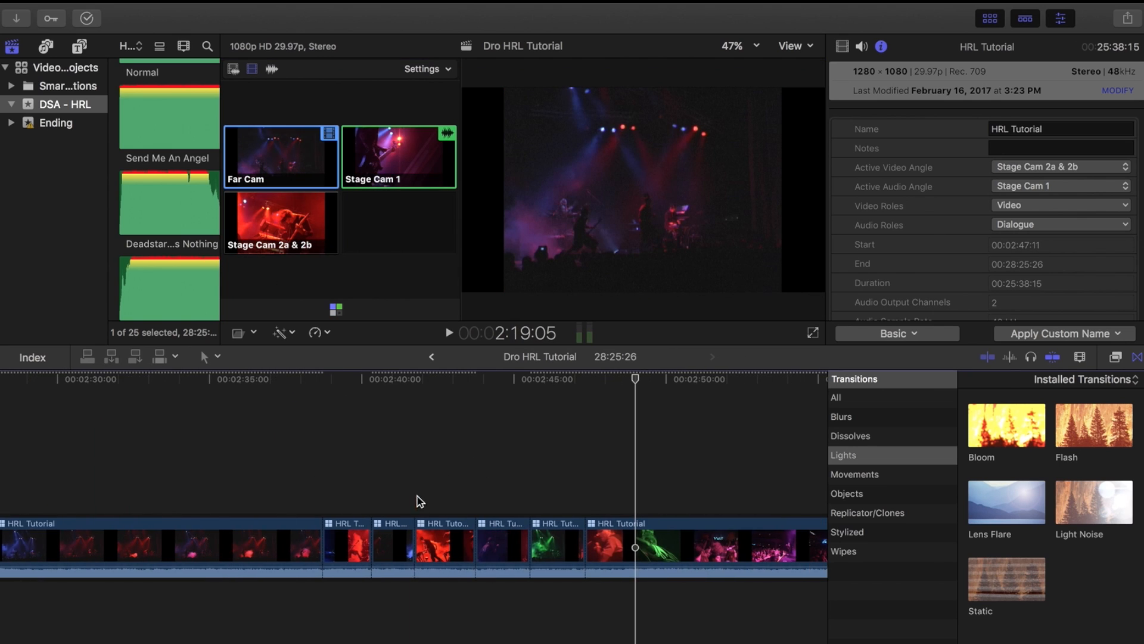
pyautogui.click(446, 544)
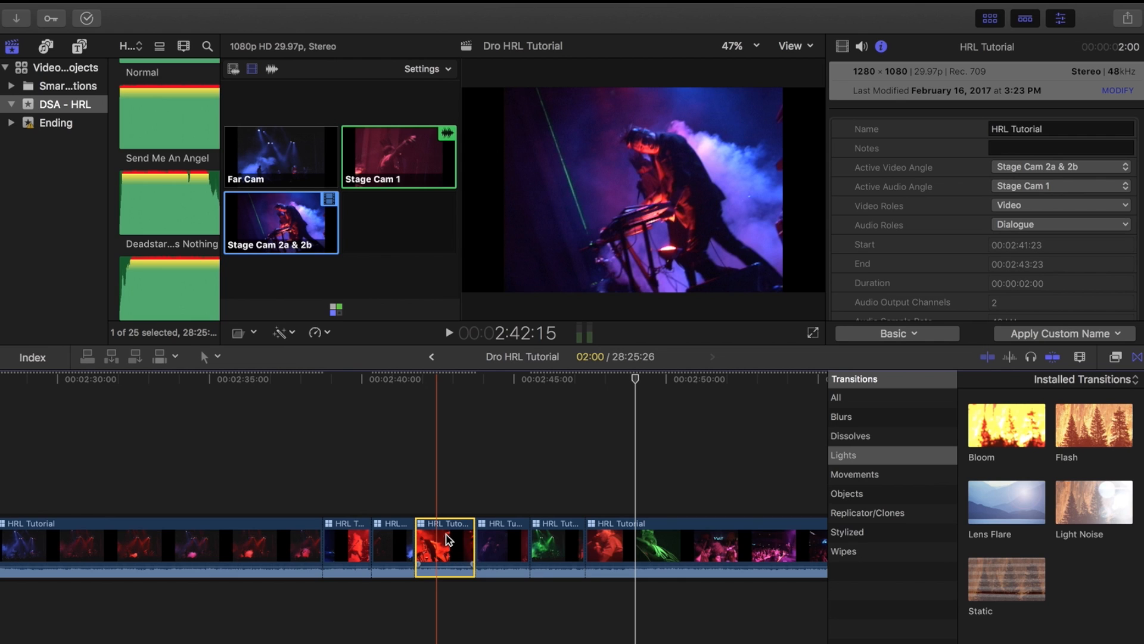
pyautogui.rightClick(449, 540)
pyautogui.moveTo(516, 422)
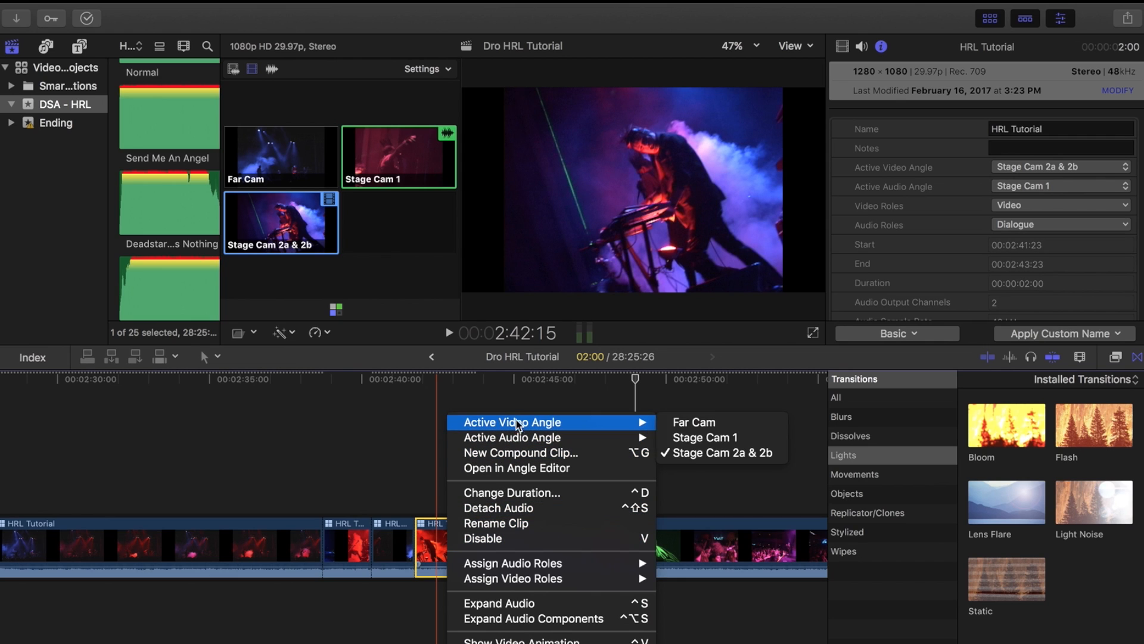
pyautogui.click(683, 428)
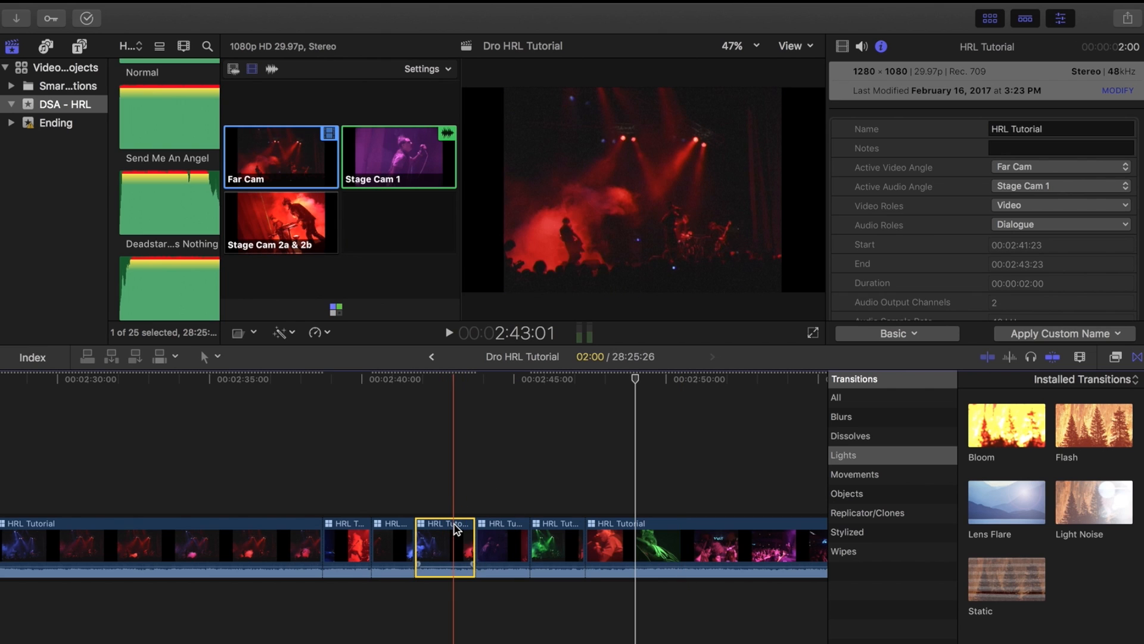
# Step: Open the multicam clip in the angle editor and play through its three camera angles
pyautogui.click(452, 479)
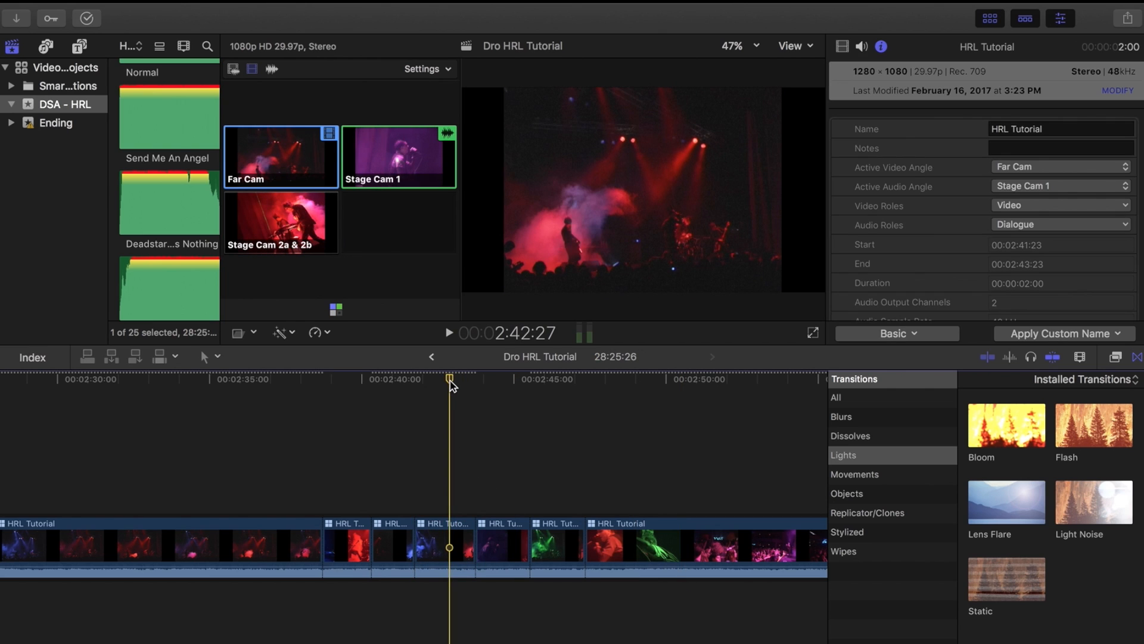
pyautogui.doubleClick(447, 533)
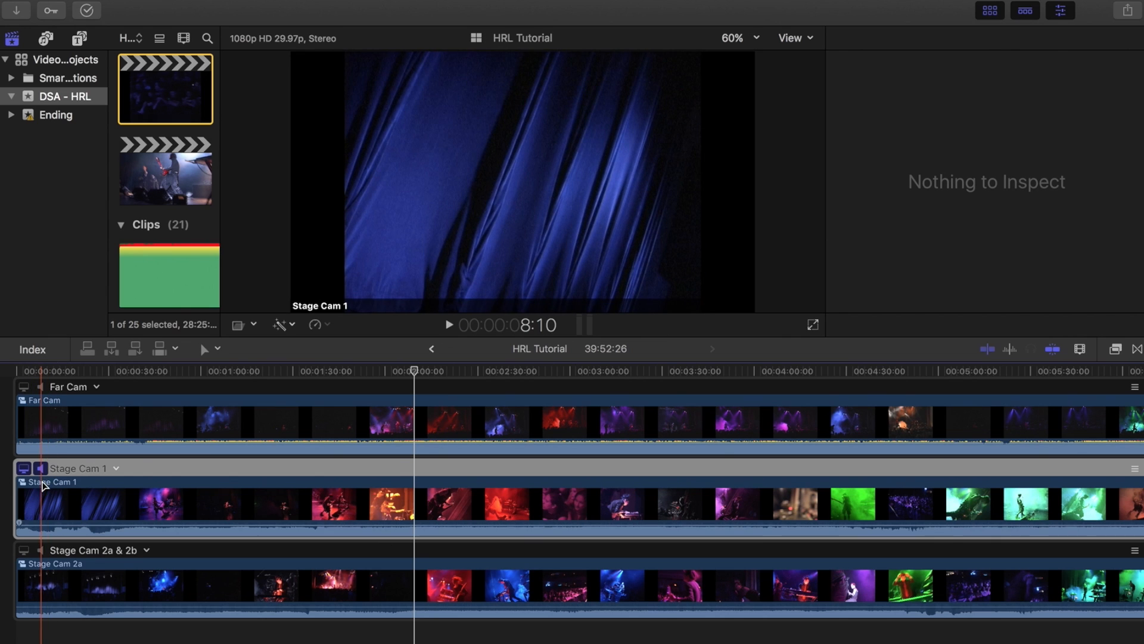
pyautogui.press('space')
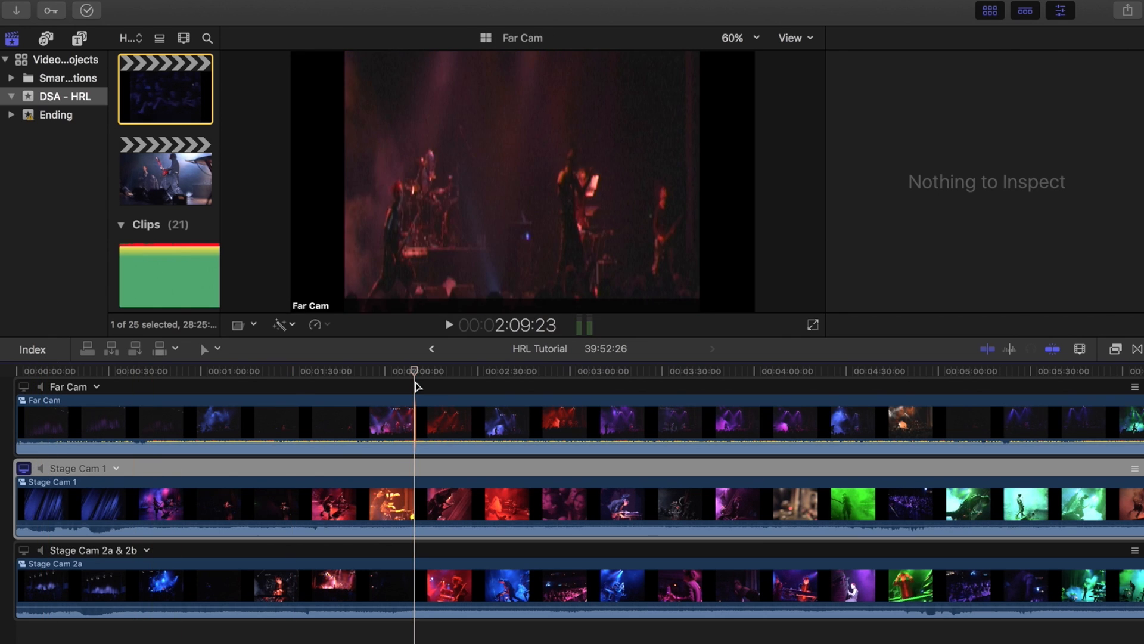
pyautogui.moveTo(414, 374); pyautogui.dragTo(608, 409)
pyautogui.press('super+minus')
pyautogui.press('super+minus')
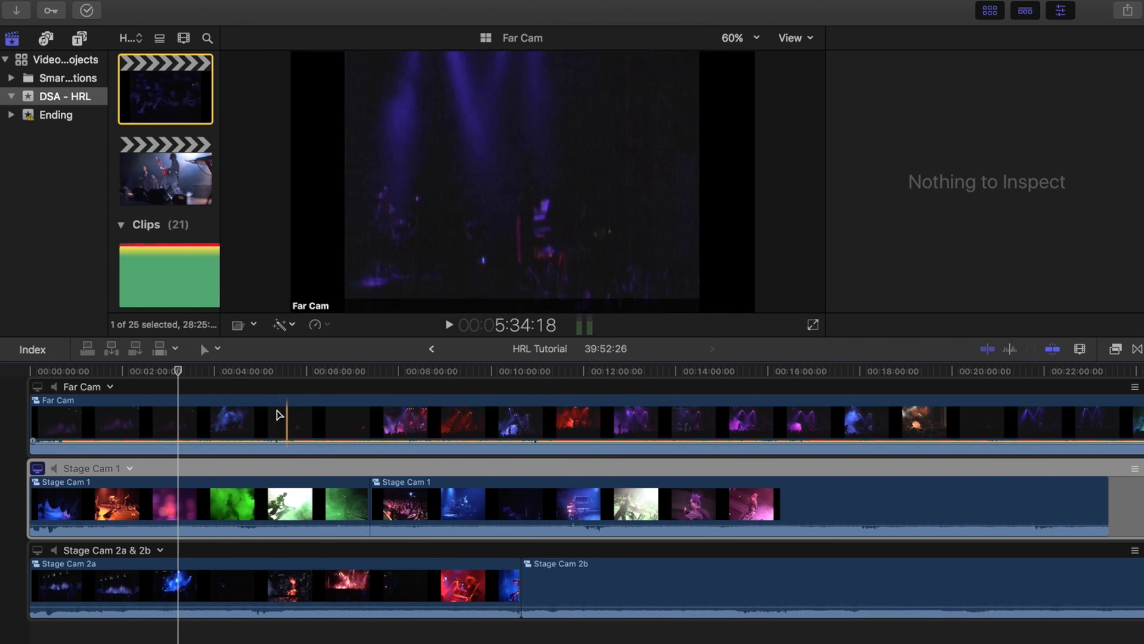
# Step: Zoom into the angle editor and move the second Stage Cam 1 clip later by +02:18 to resync it
pyautogui.click(373, 372)
pyautogui.press('super+equal')
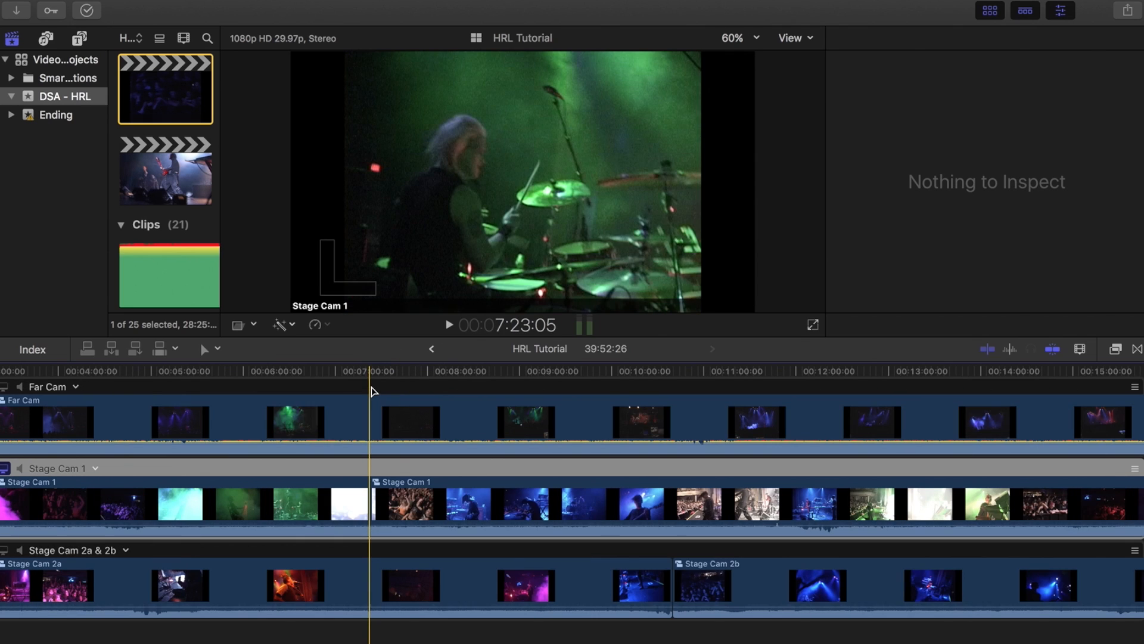
pyautogui.press('super+equal')
pyautogui.press('super+equal')
pyautogui.press('super+equal')
pyautogui.press('super+equal')
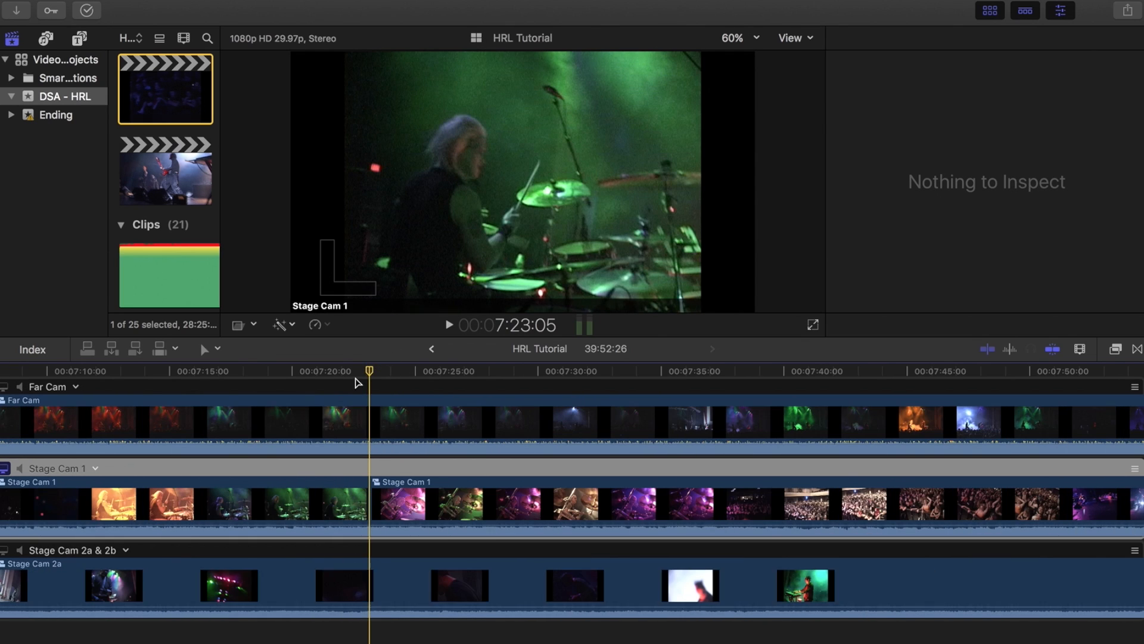
pyautogui.click(355, 378)
pyautogui.moveTo(355, 374); pyautogui.dragTo(391, 379)
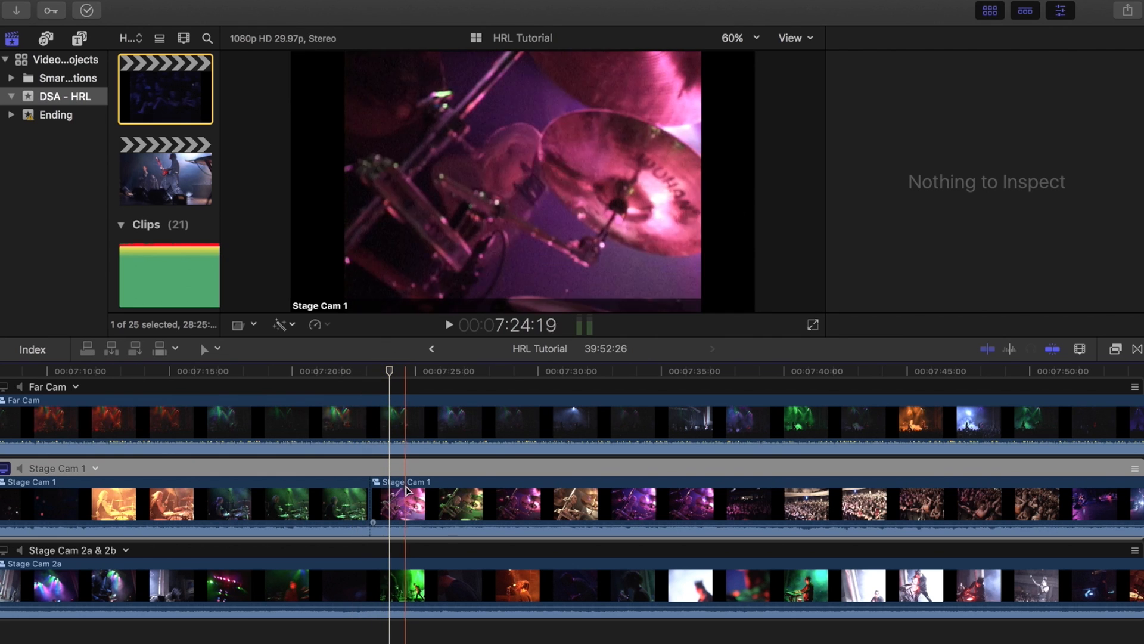
pyautogui.click(411, 509)
pyautogui.moveTo(411, 509); pyautogui.dragTo(475, 509)
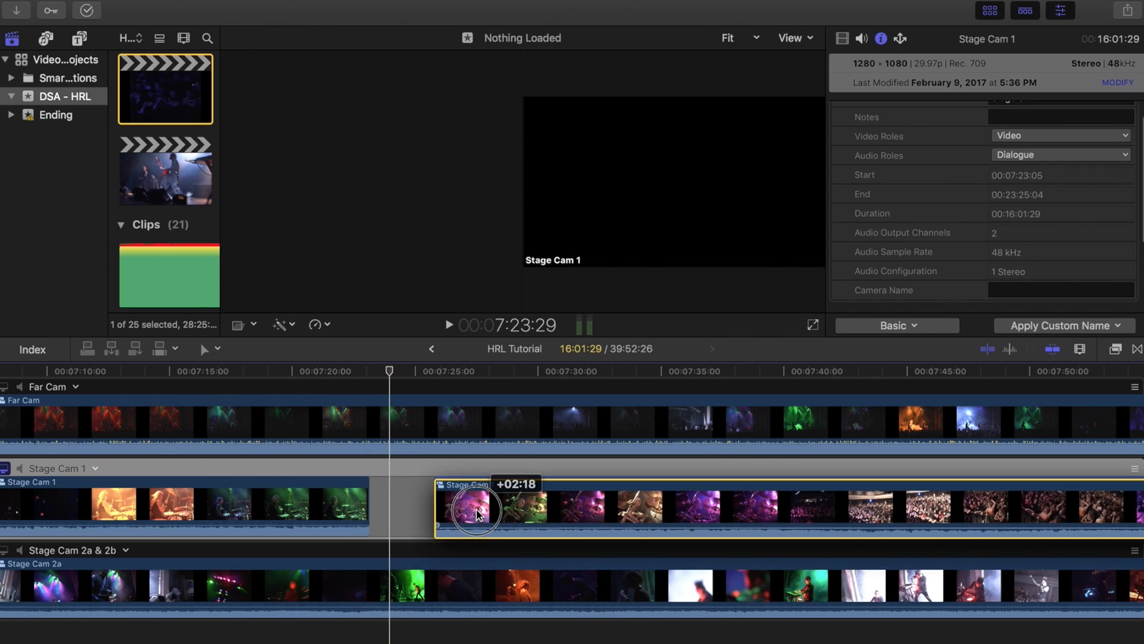
# Step: Monitor the Far Cam video with Stage Cam 1 audio and play back to check the sync
pyautogui.hscroll(5, 420, 498)
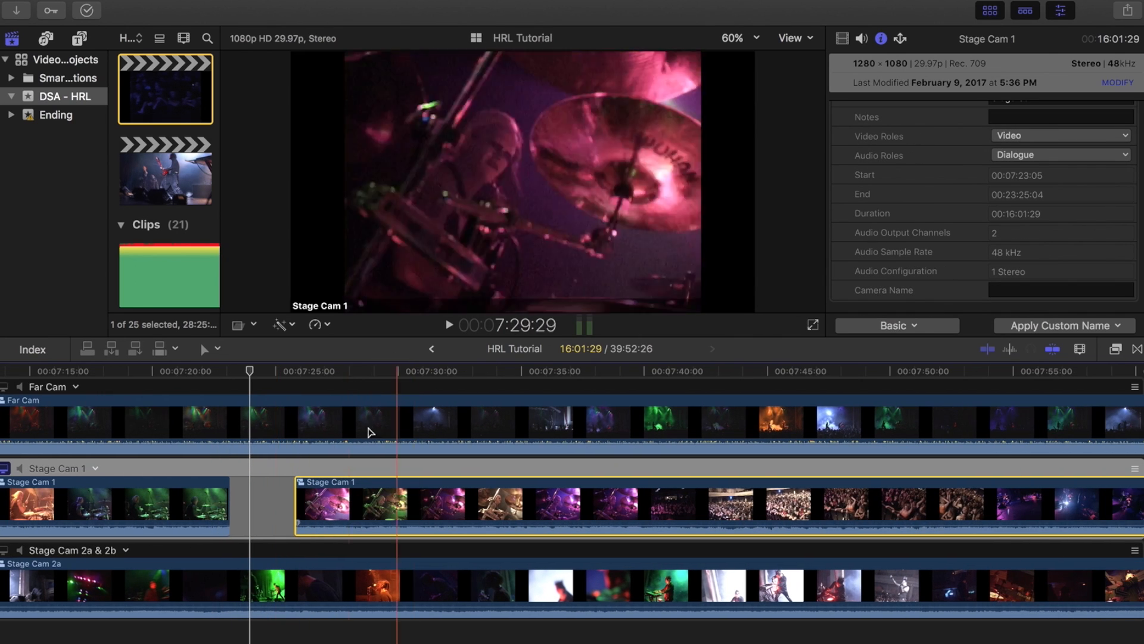
pyautogui.click(4, 387)
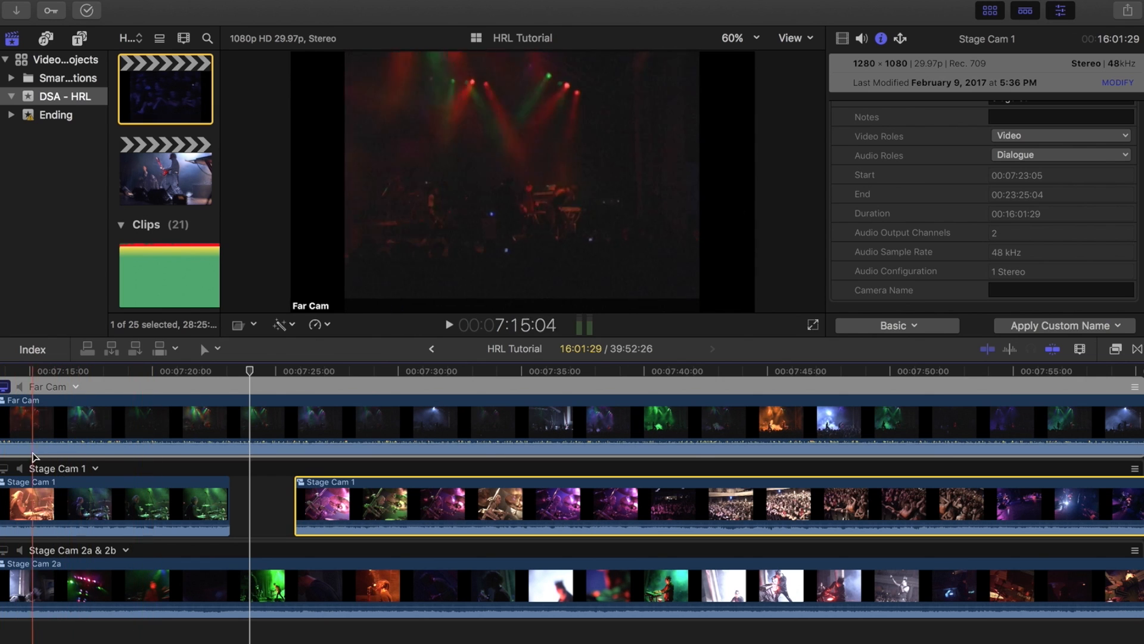
pyautogui.click(20, 469)
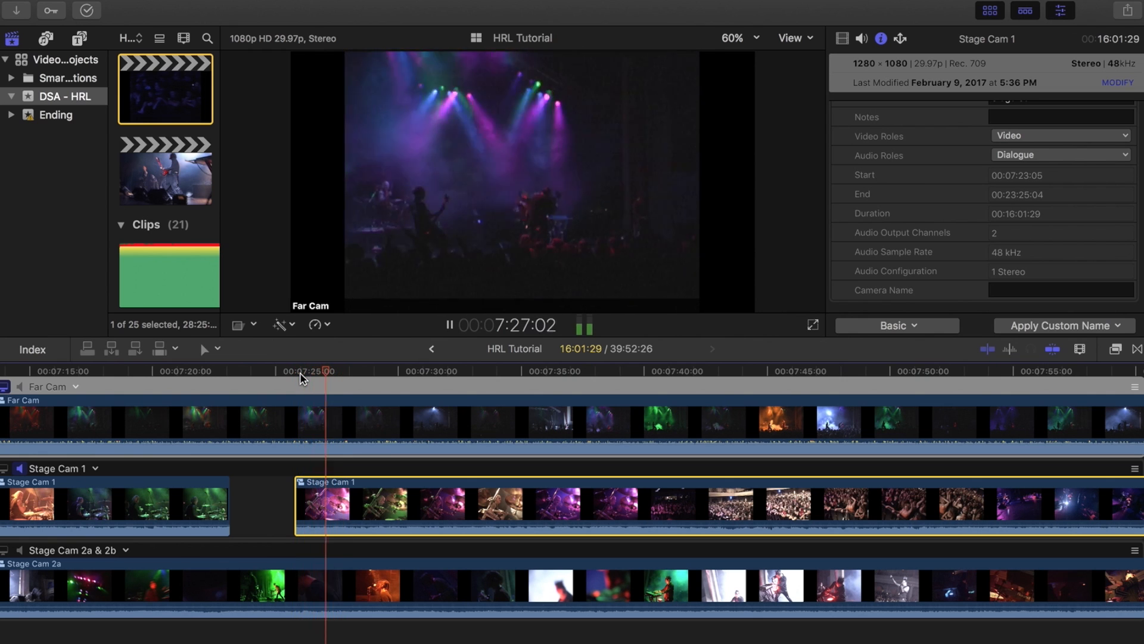
pyautogui.press('space')
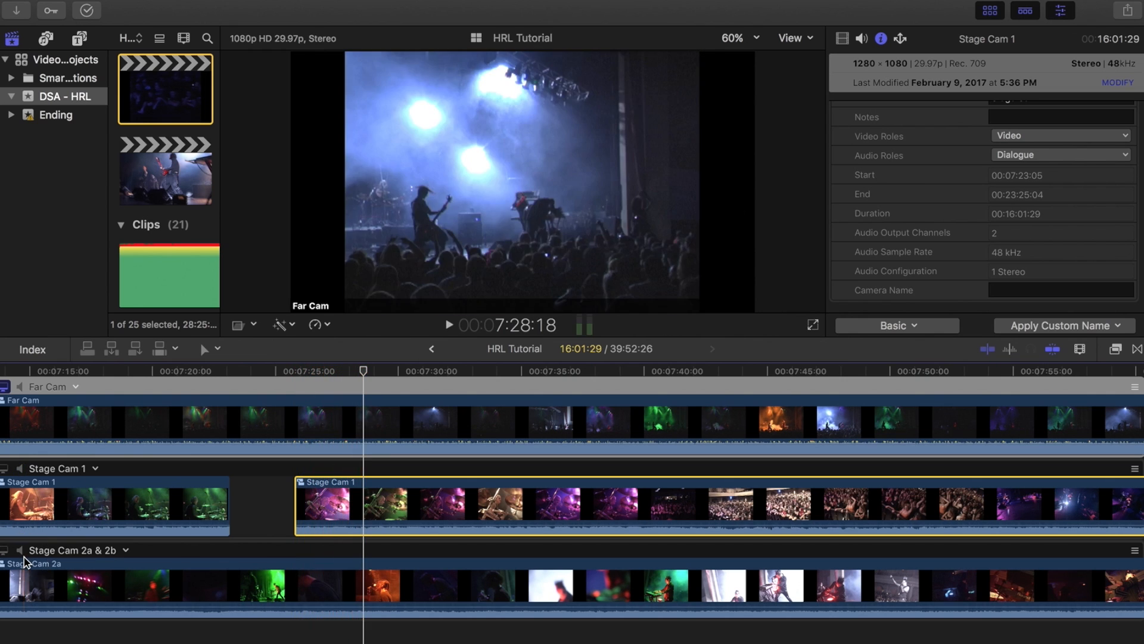
pyautogui.press('XF86AudioRaiseVolume')
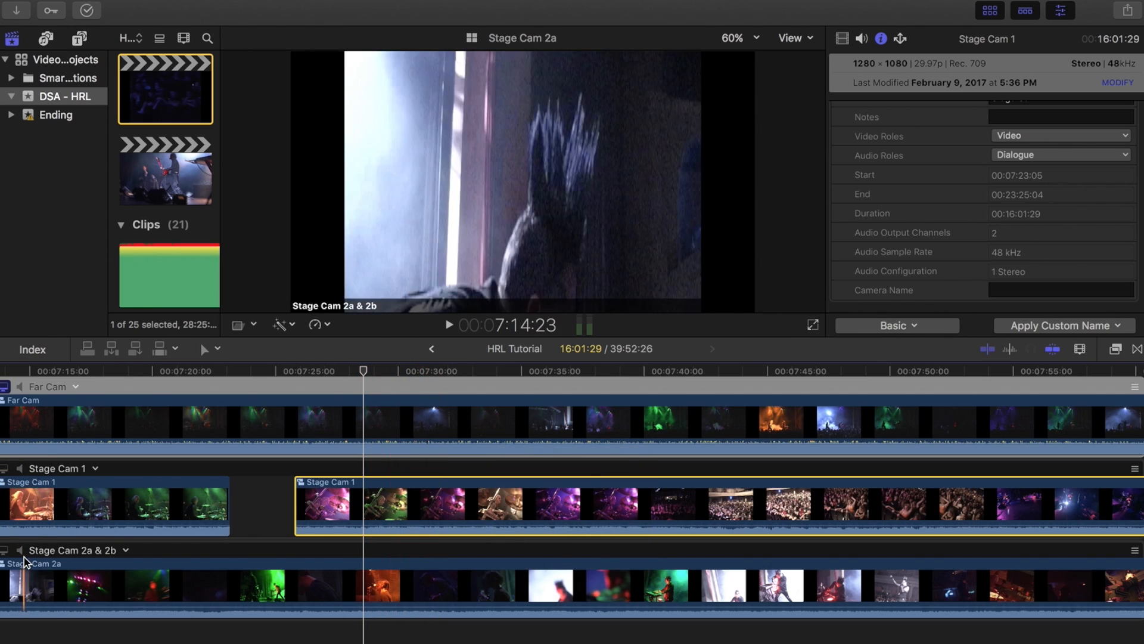
pyautogui.press('XF86AudioRaiseVolume')
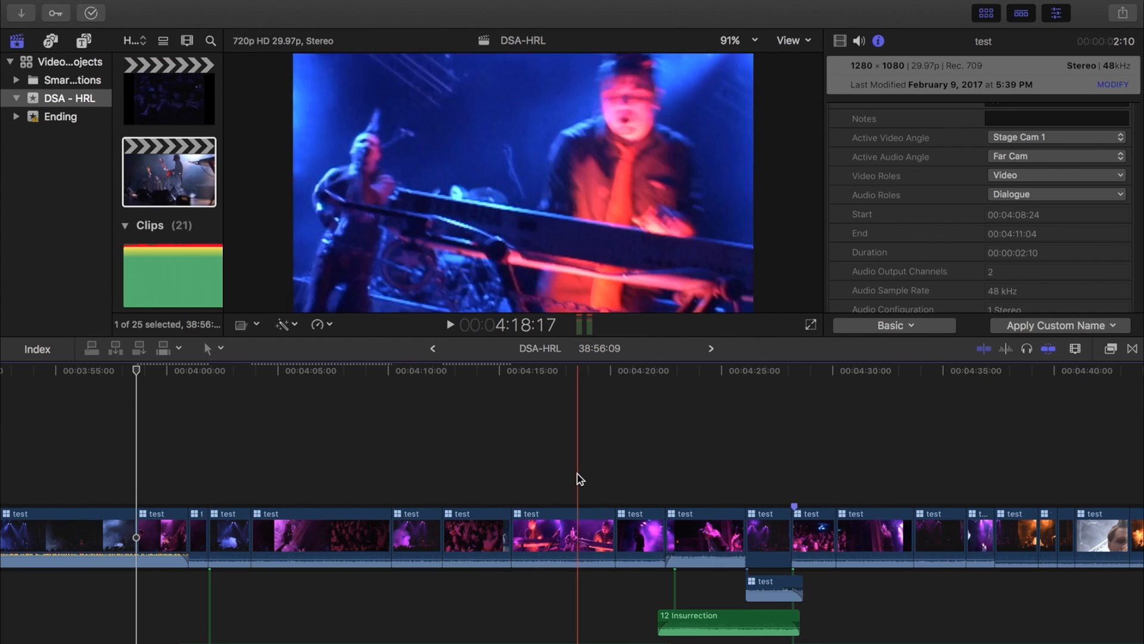
# Step: Select the Just Like You music clip in the DSA-HRL timeline and open its audio inspector
pyautogui.hscroll(5, 608, 590)
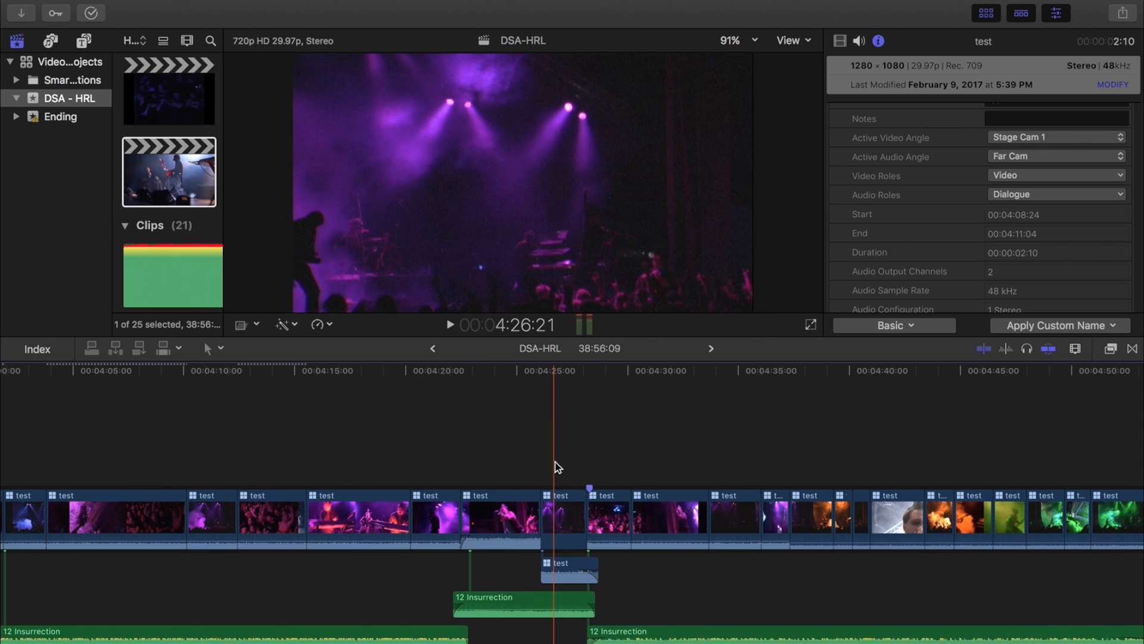
pyautogui.hscroll(-2, 557, 467)
pyautogui.click(542, 454)
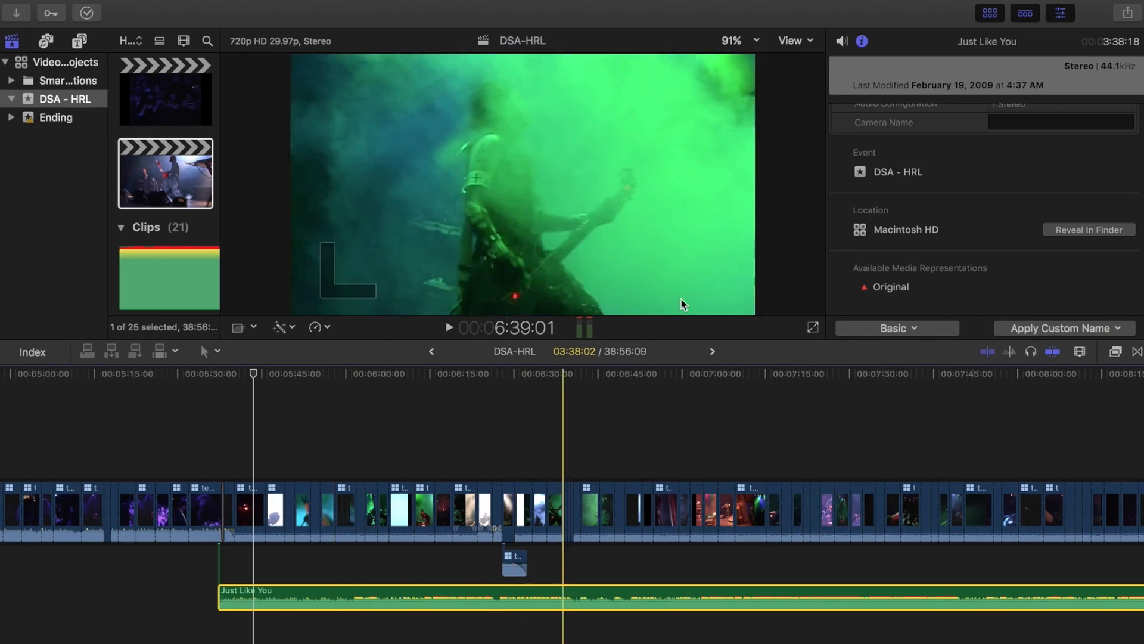
pyautogui.click(846, 41)
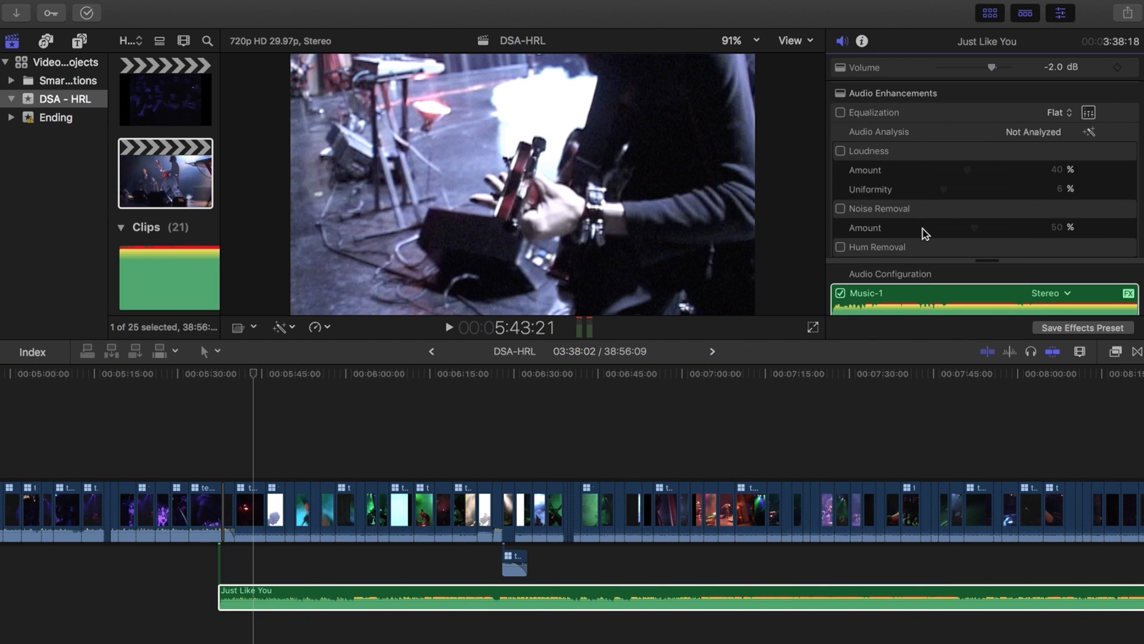
# Step: Zoom out the DSA-HRL timeline to survey the whole project and its stacked connected clips
pyautogui.scroll(-5, 925, 233)
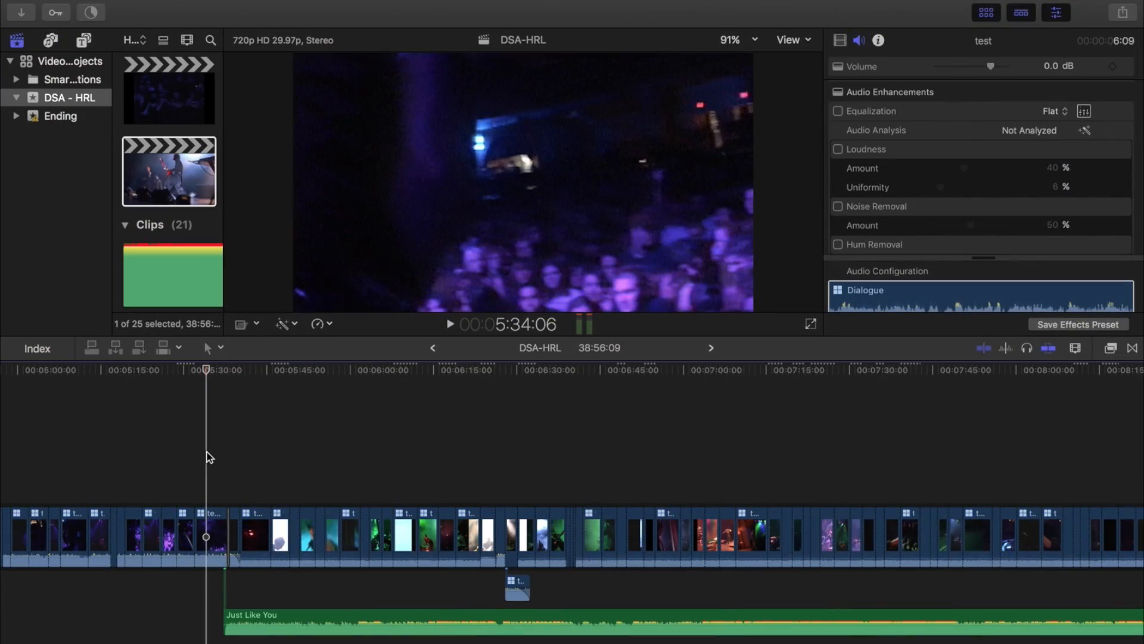
pyautogui.press('super+minus')
pyautogui.press('super+minus')
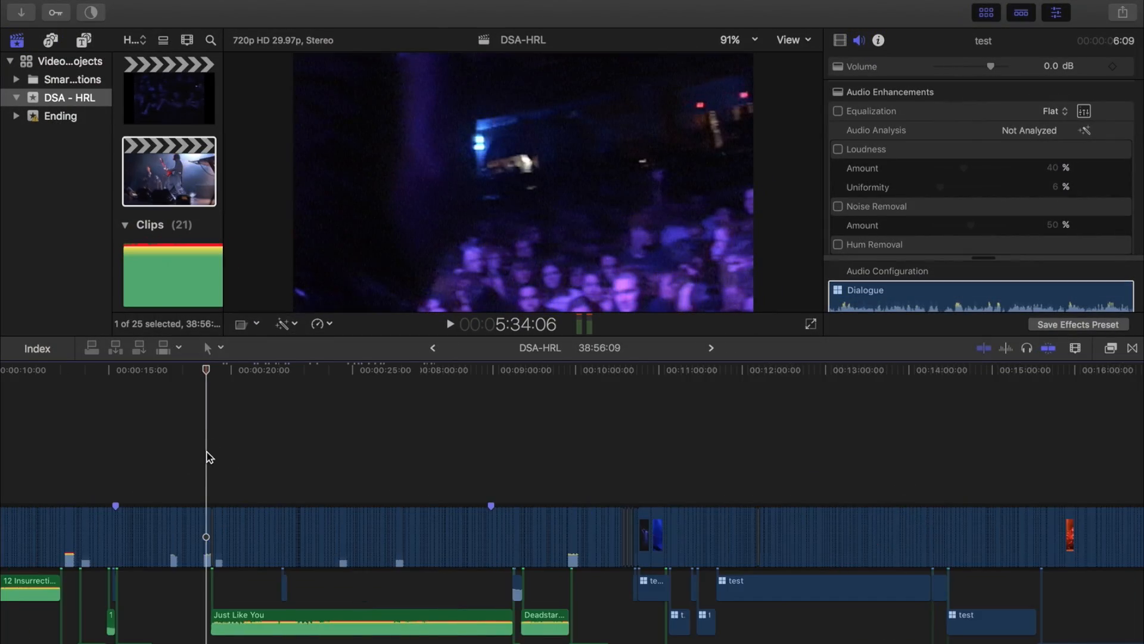
pyautogui.press('super+minus')
pyautogui.press('super+minus')
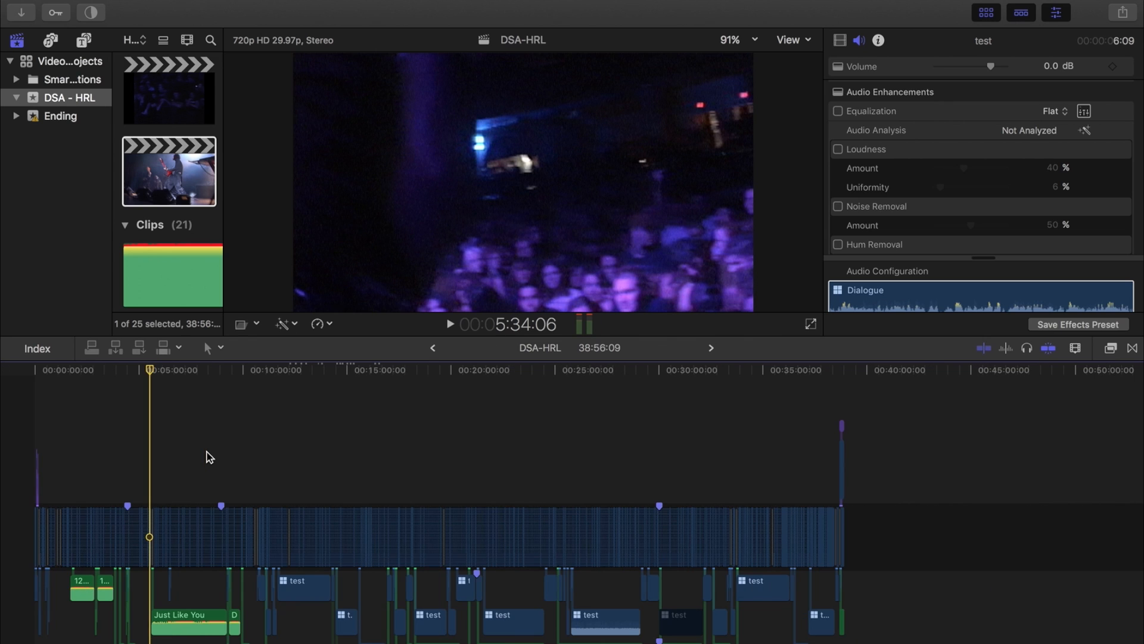
pyautogui.scroll(-5, 210, 457)
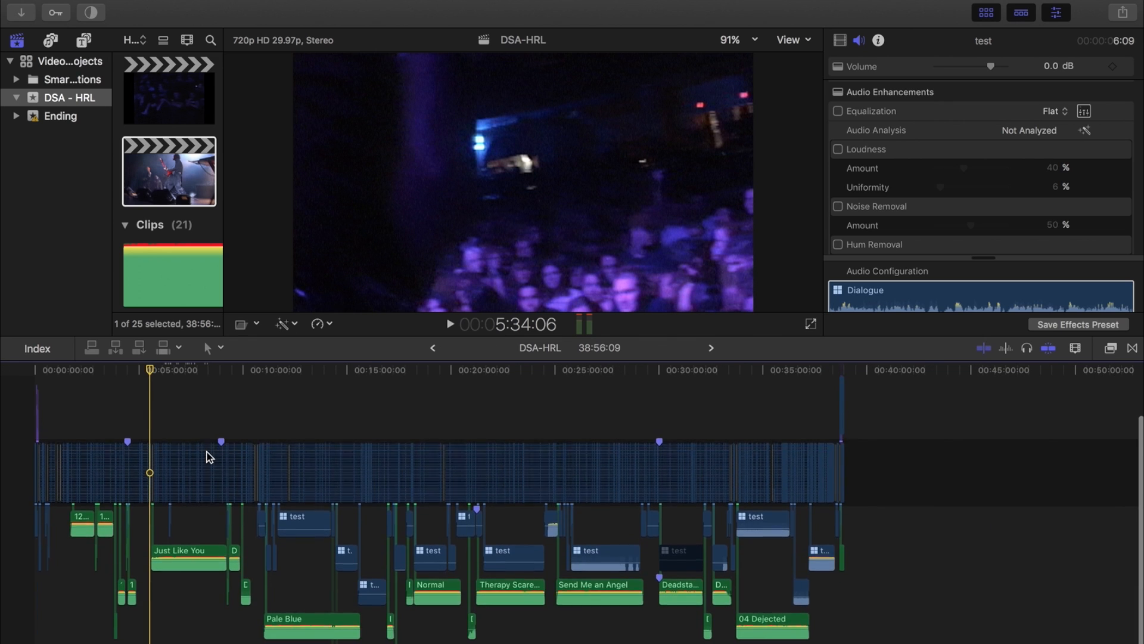
pyautogui.moveTo(145, 370); pyautogui.dragTo(329, 385)
# Step: Zoom into the timeline around the selected test connected clip near the 14:47 mark to inspect it
pyautogui.press('super+equal')
pyautogui.press('super+equal')
pyautogui.press('super+equal')
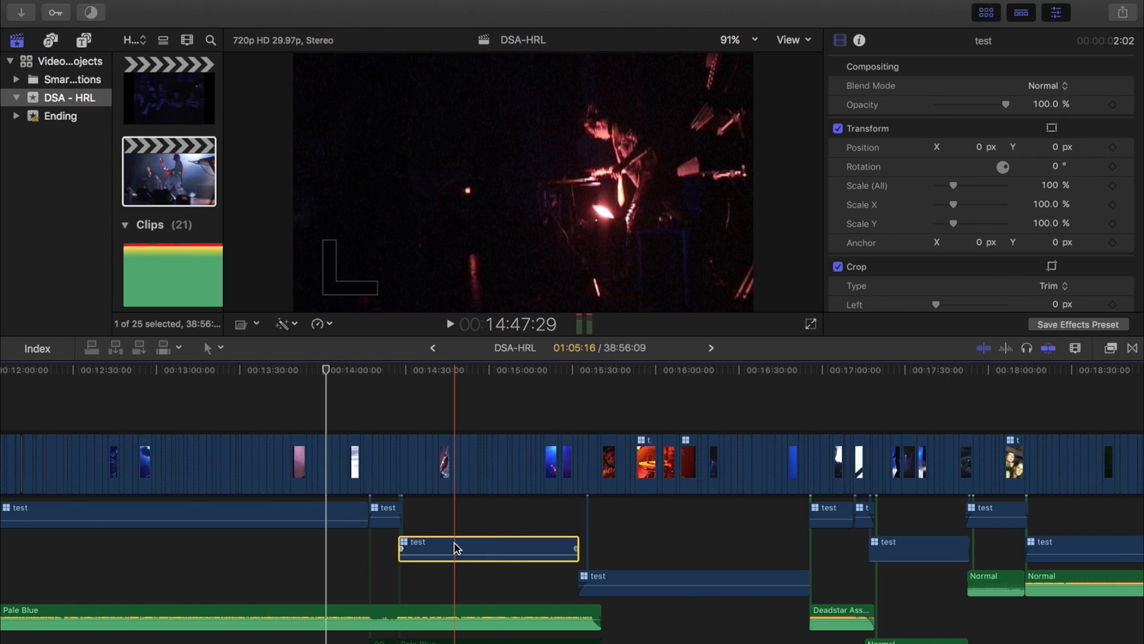
pyautogui.press('super+equal')
pyautogui.press('super+equal')
pyautogui.press('super+equal')
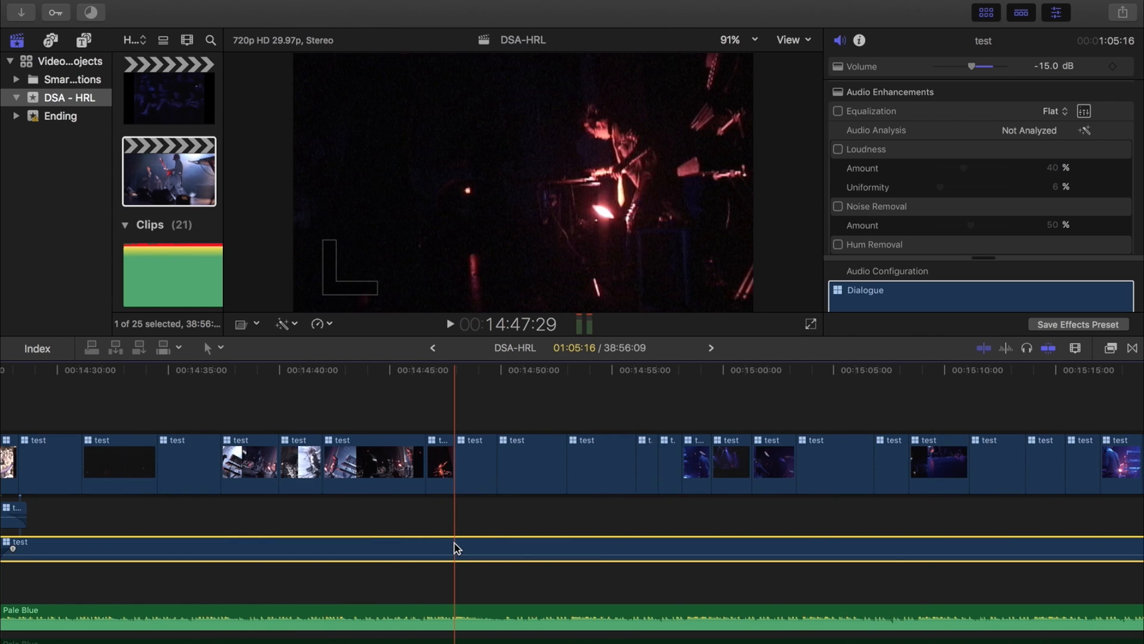
# Step: Zoom back out to the full project and scrub the playhead forward across the timeline
pyautogui.press('super+minus')
pyautogui.press('super+minus')
pyautogui.press('super+minus')
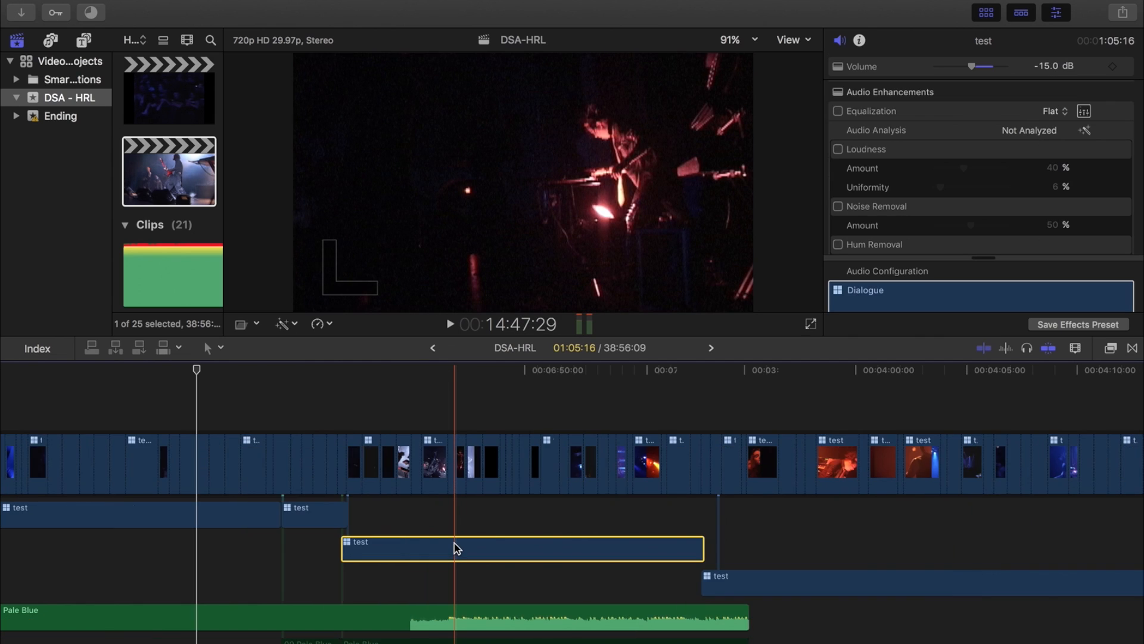
pyautogui.press('super+minus')
pyautogui.press('super+minus')
pyautogui.press('super+minus')
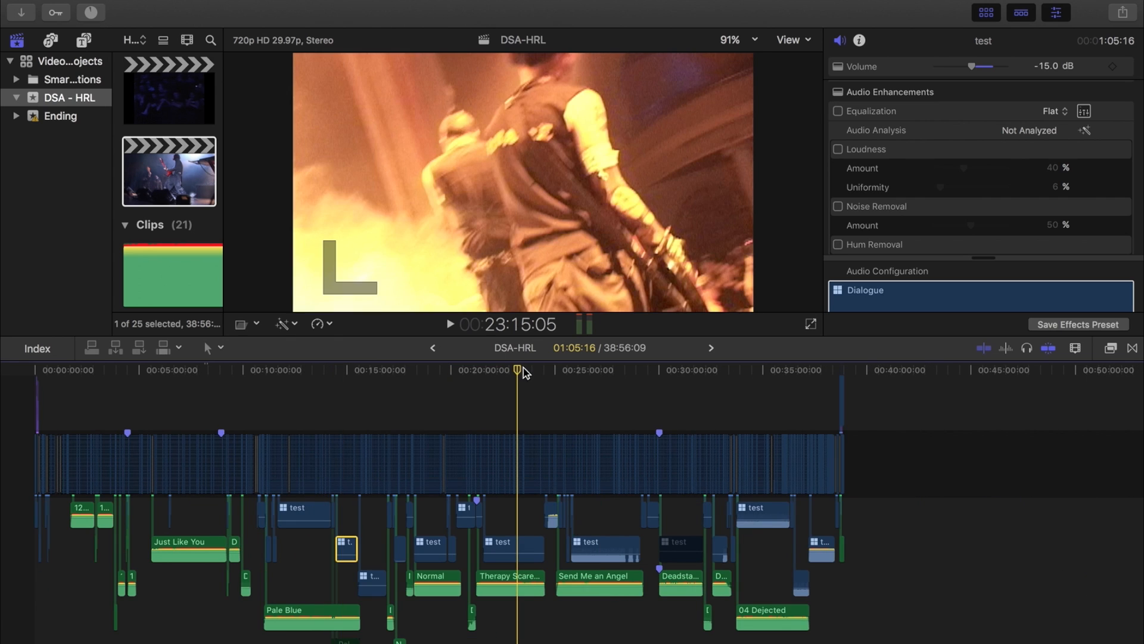
pyautogui.moveTo(524, 369); pyautogui.dragTo(762, 382)
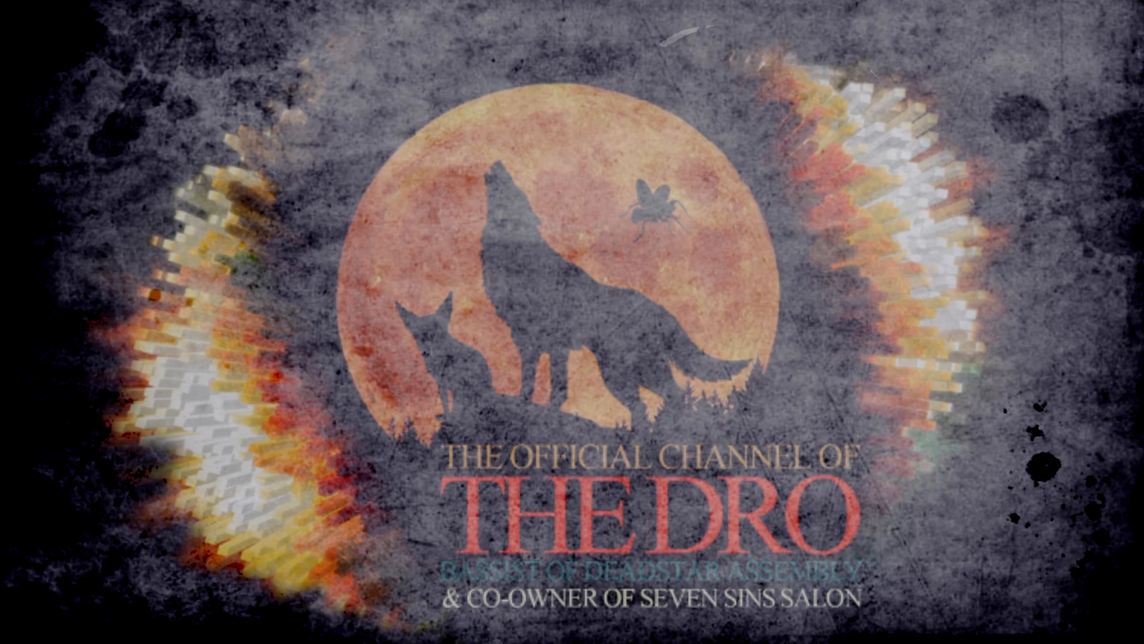